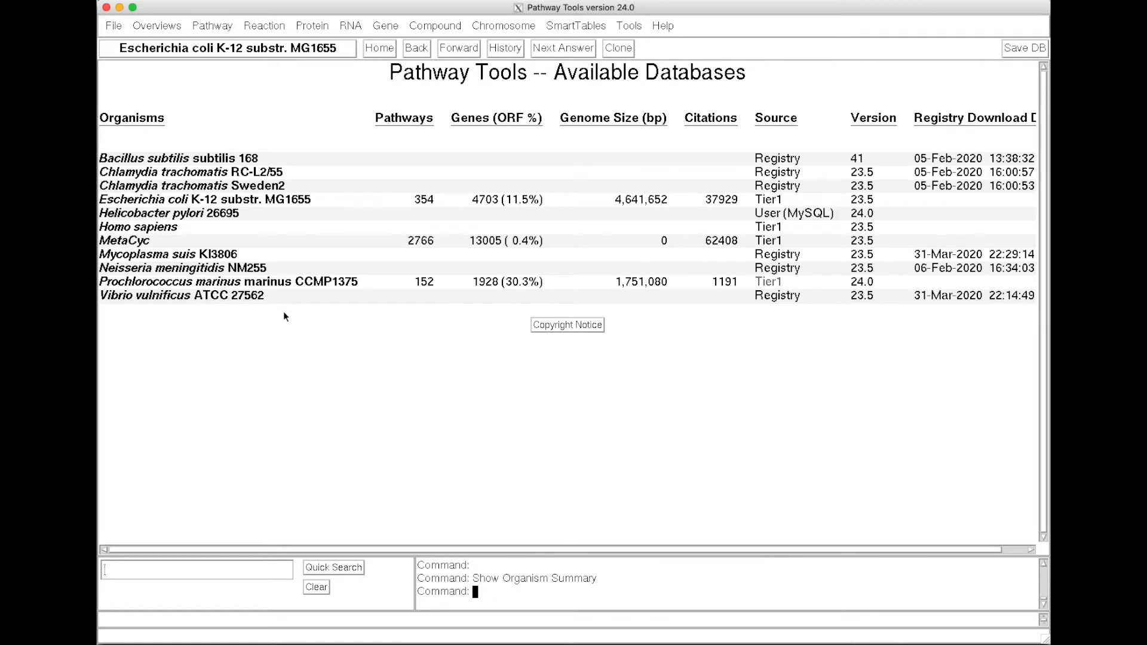
Open the Prochlorococcus marinus marinus CCMP1375 database and display its chromosome in the genome browser
mouse_move(284, 290)
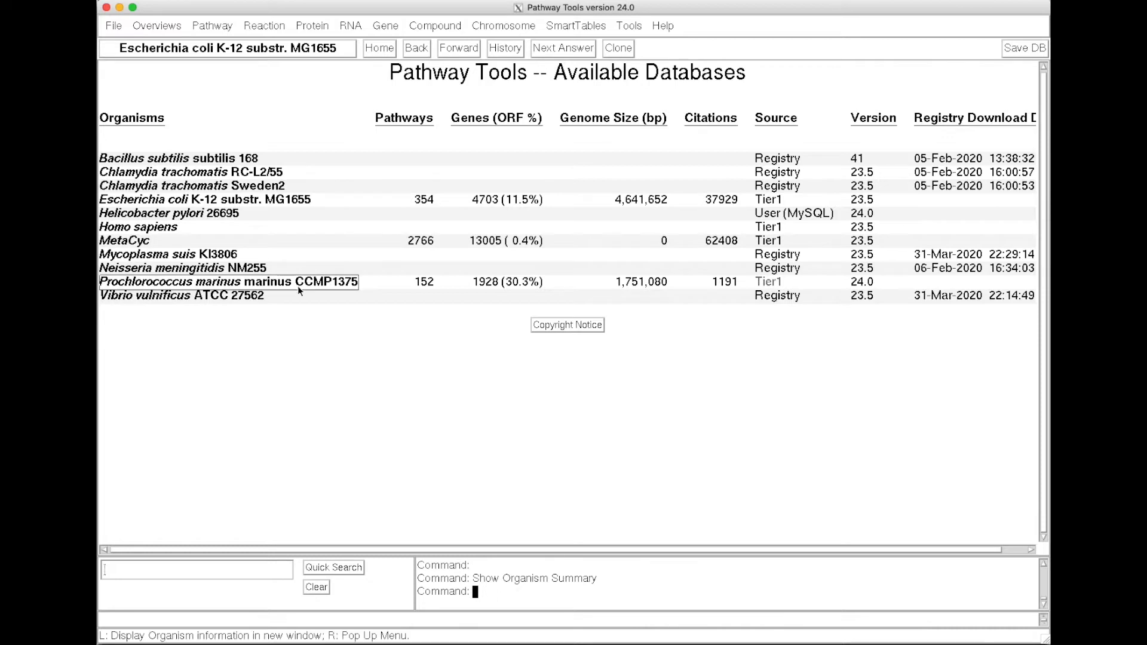
left_click(293, 283)
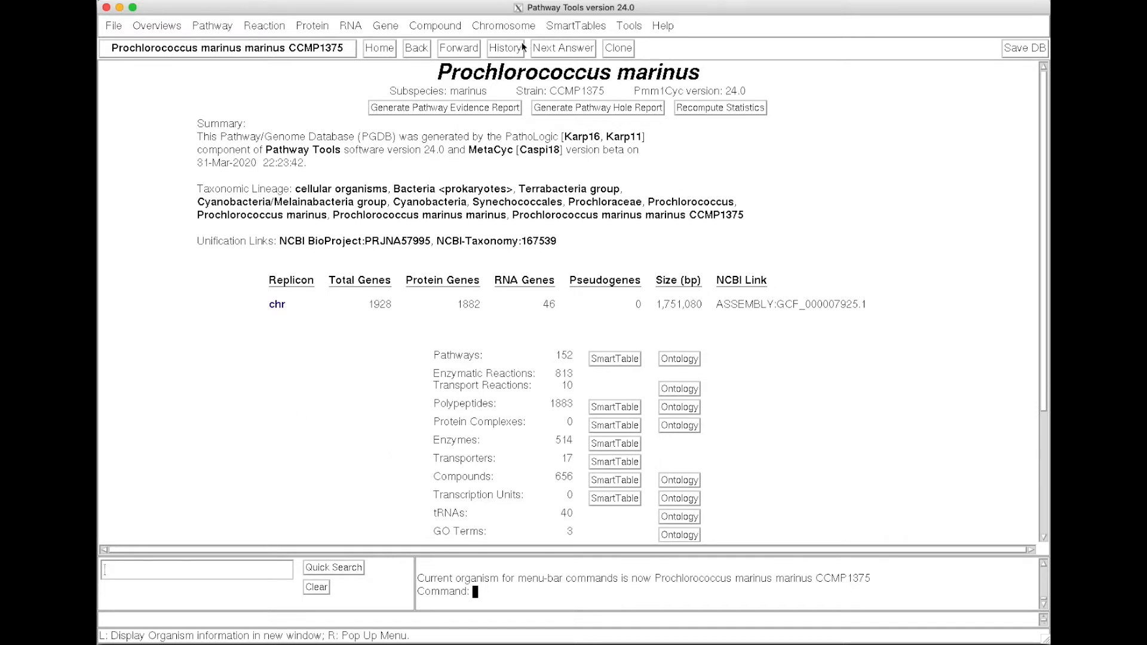
left_click(508, 27)
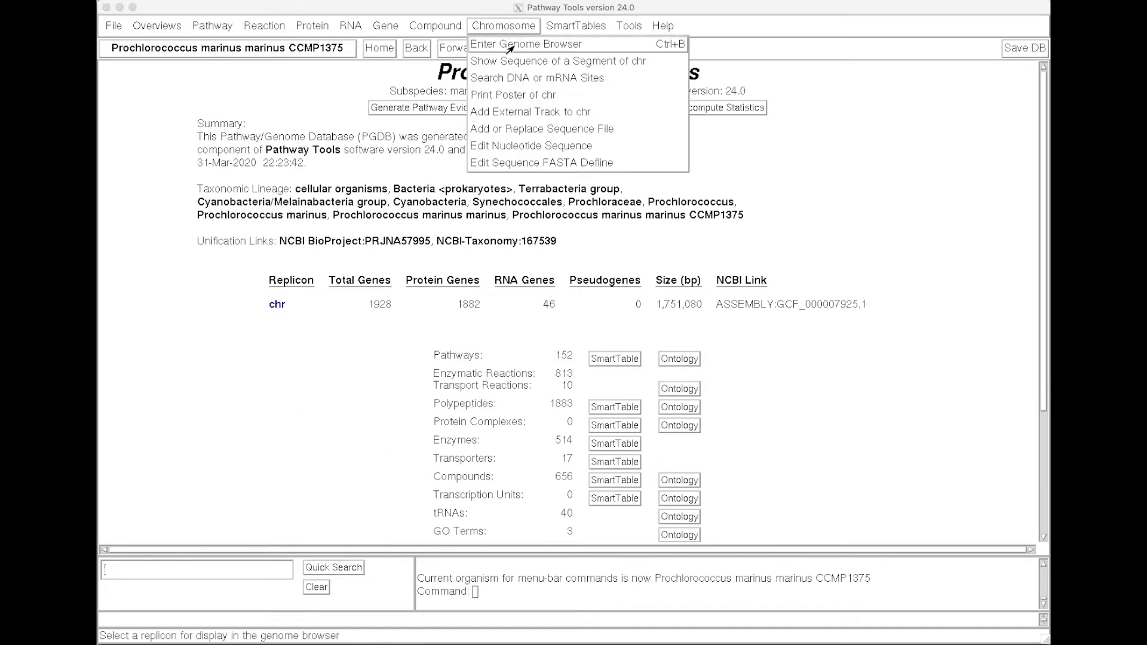
left_click(512, 47)
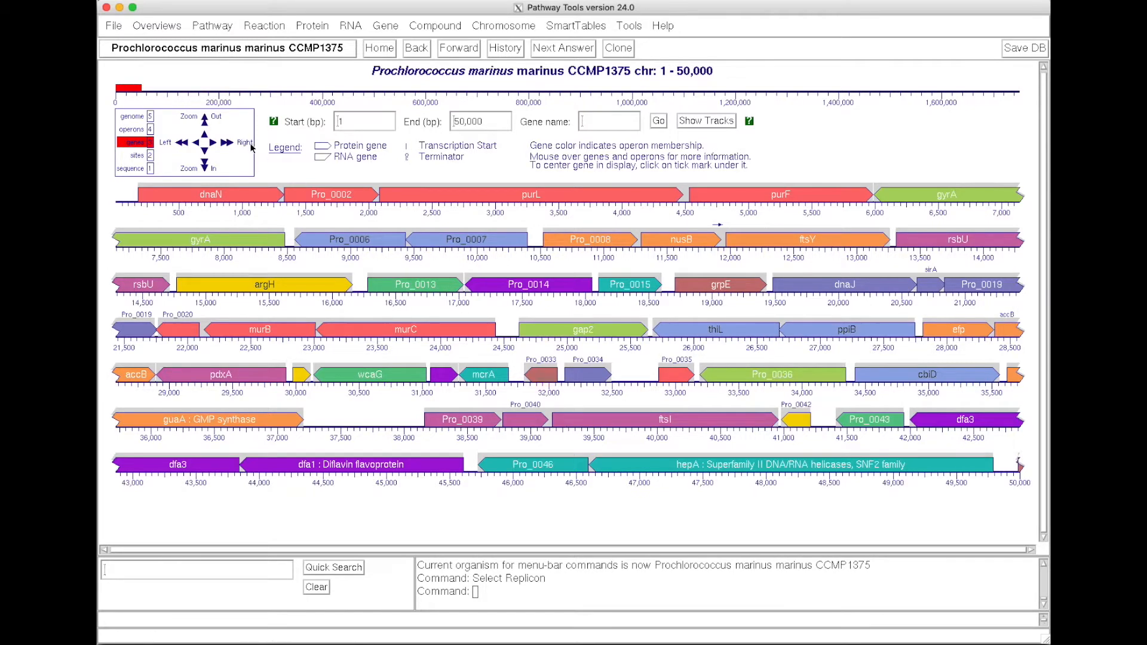
Zoom in one level on the Prochlorococcus chromosome and move along it to the region 64,794 to 82,095
left_click(204, 165)
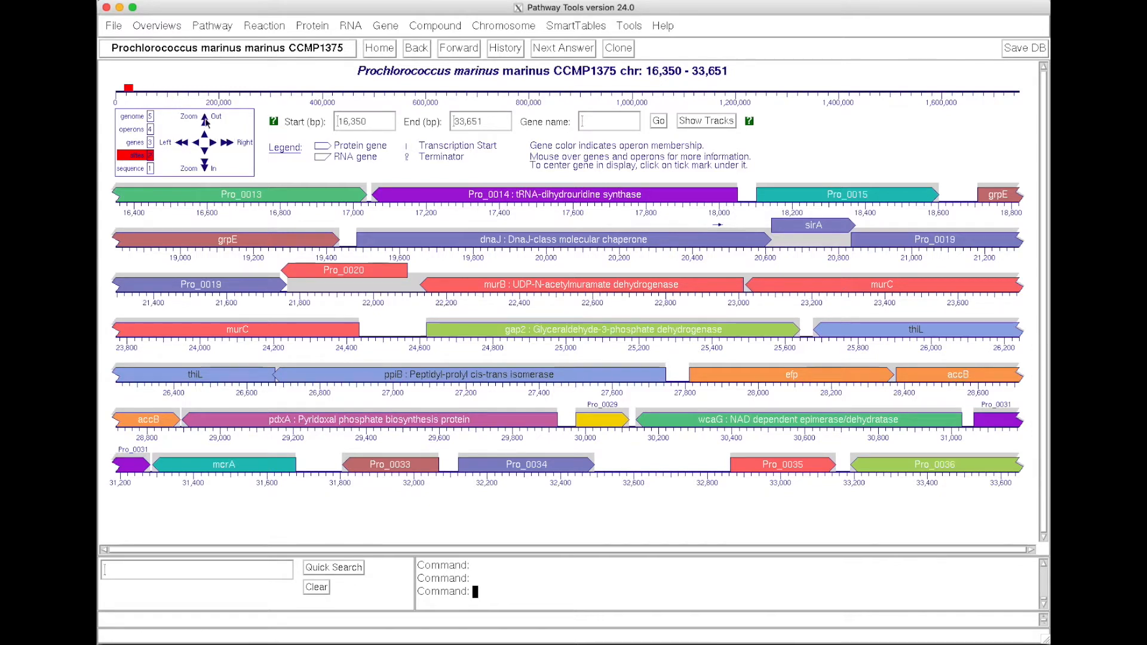
left_click(227, 142)
left_click(228, 144)
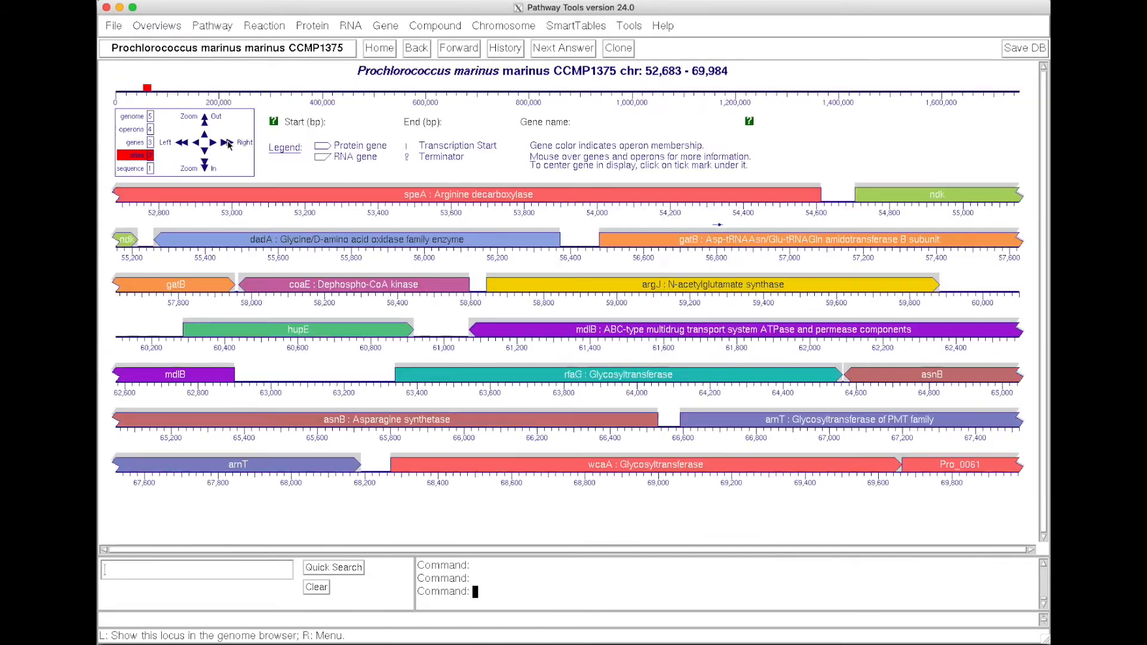
left_click(229, 144)
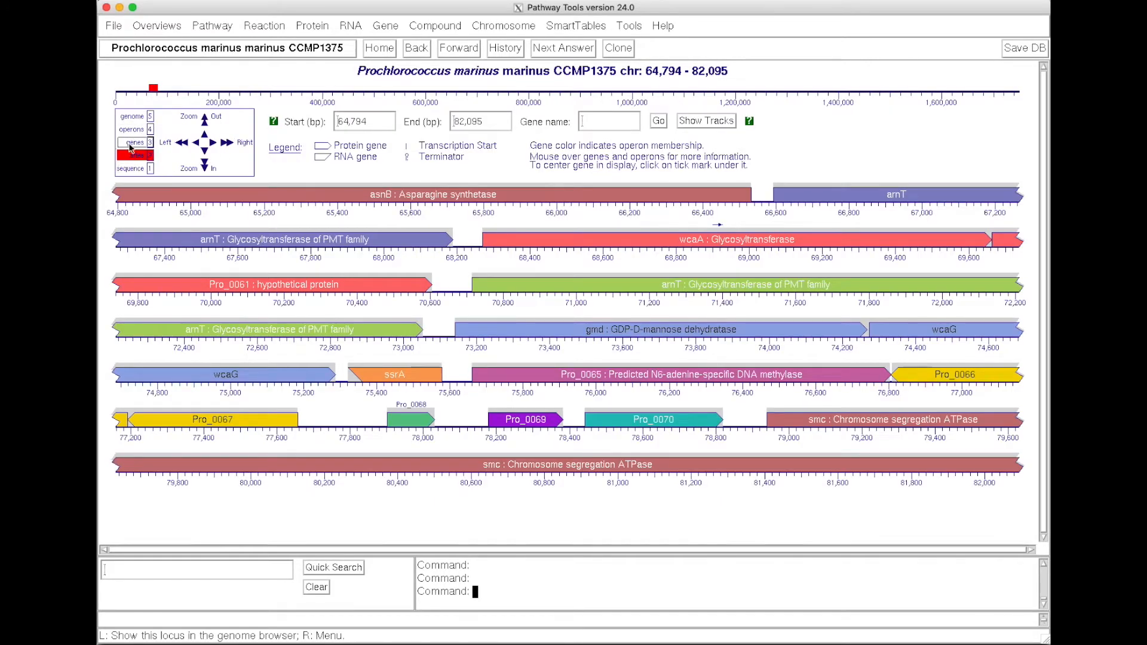
View the chromosome at the sequence, operons and genome levels, and re-enter the genome browser
left_click(133, 169)
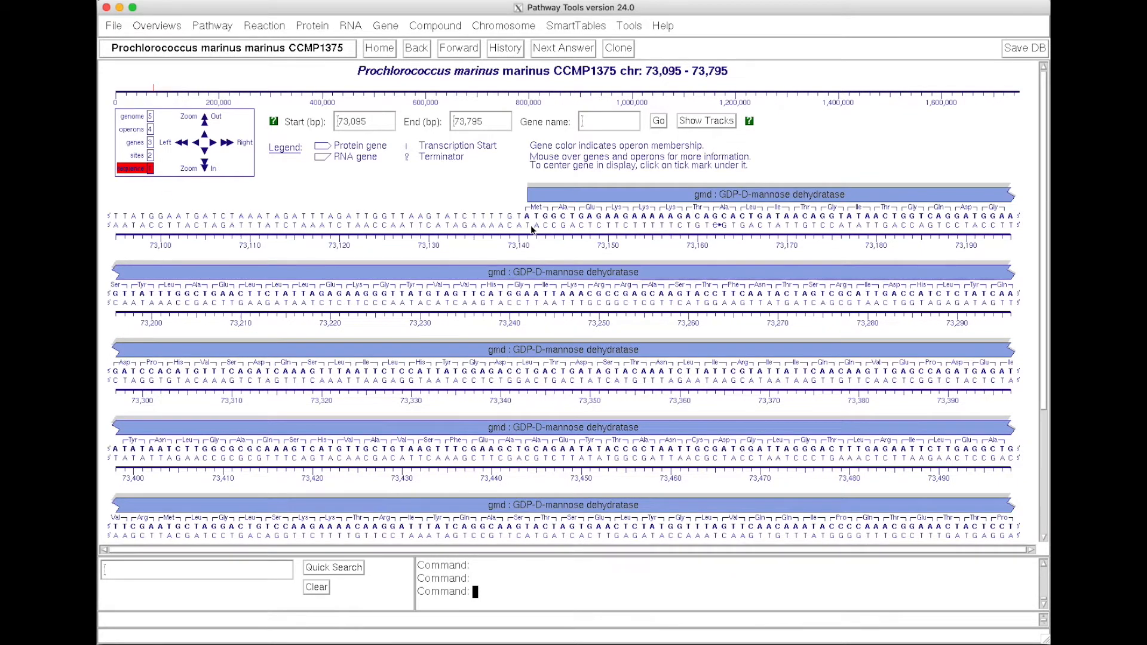
left_click(122, 128)
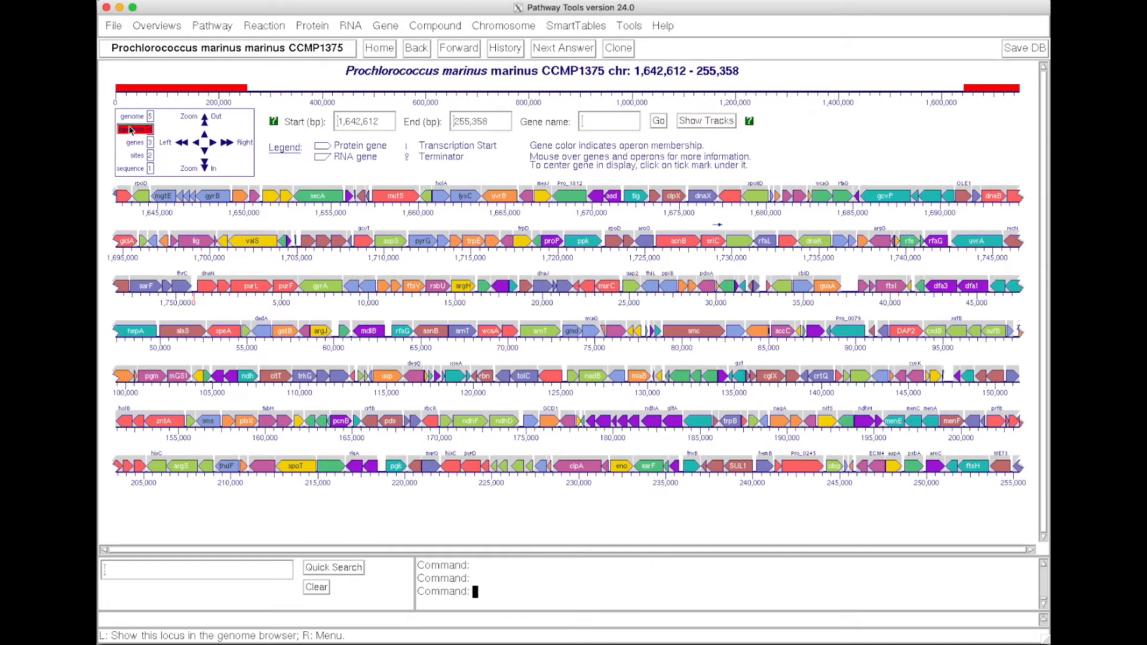
left_click(135, 117)
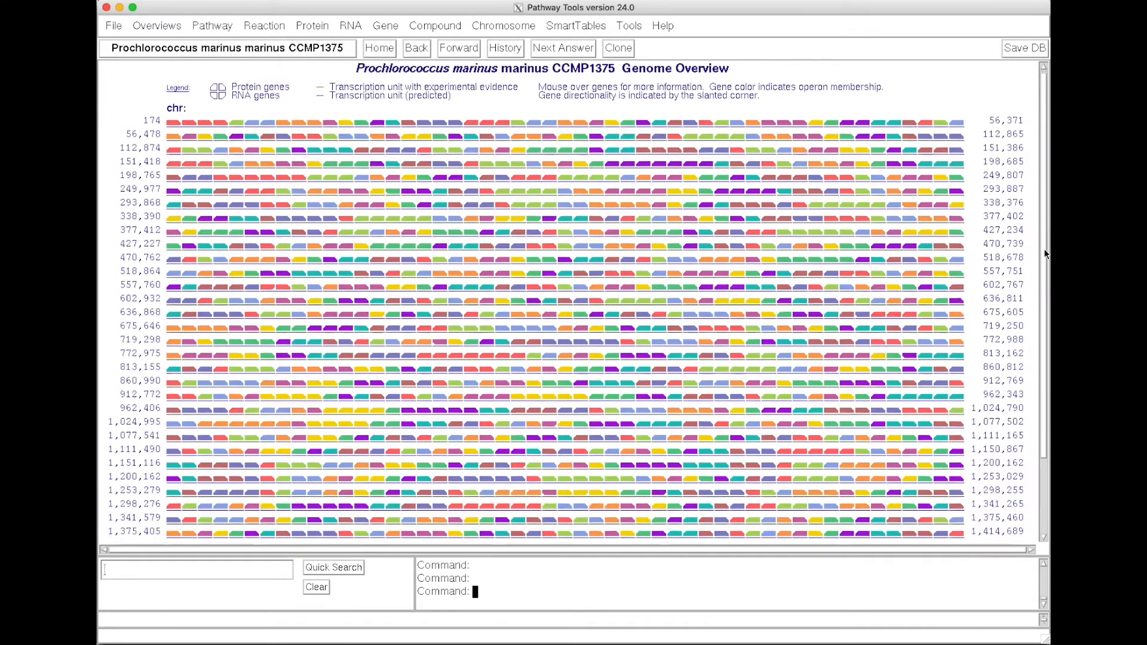
mouse_move(1045, 249)
left_mouse_down()
mouse_move(1042, 345)
mouse_move(1039, 263)
left_mouse_up()
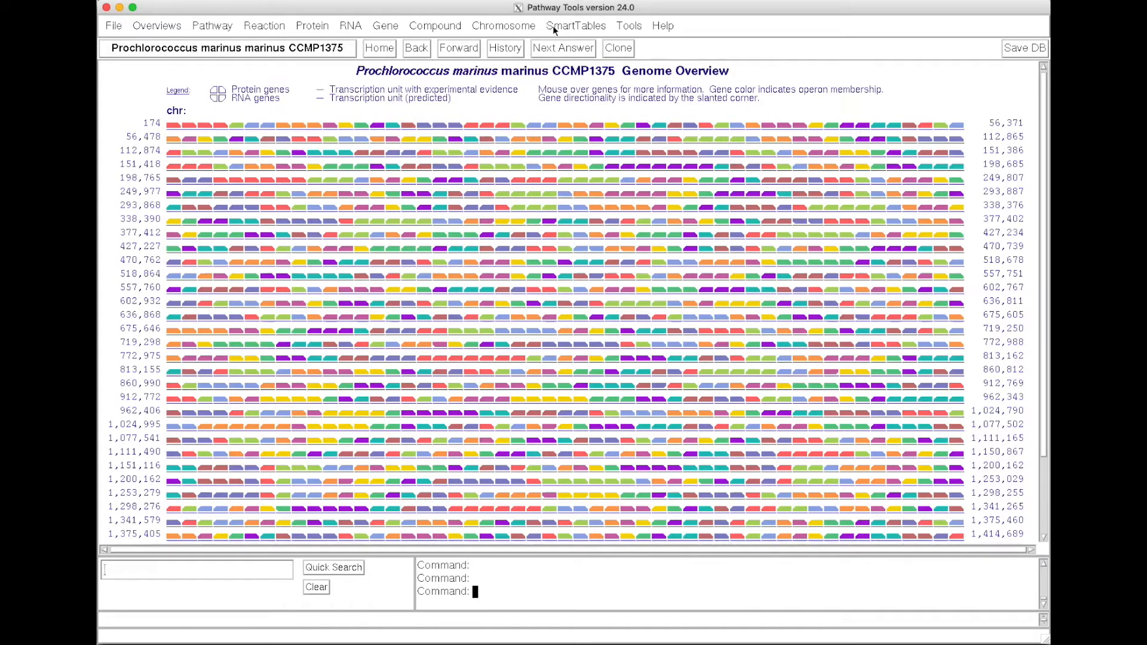
left_click(506, 29)
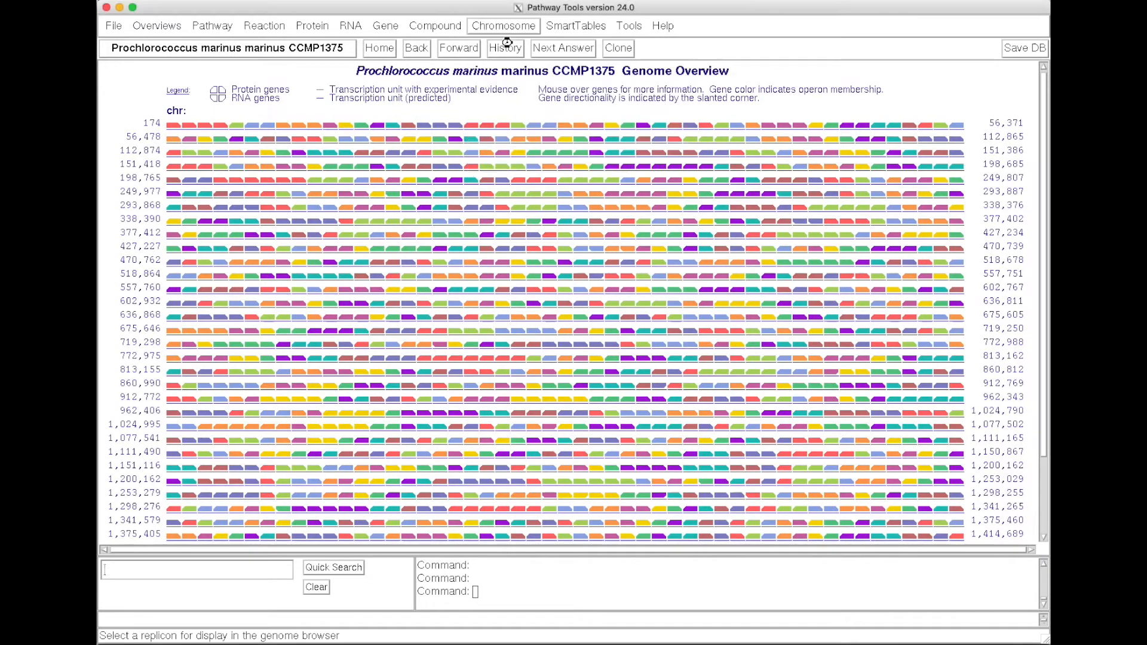
left_click(508, 45)
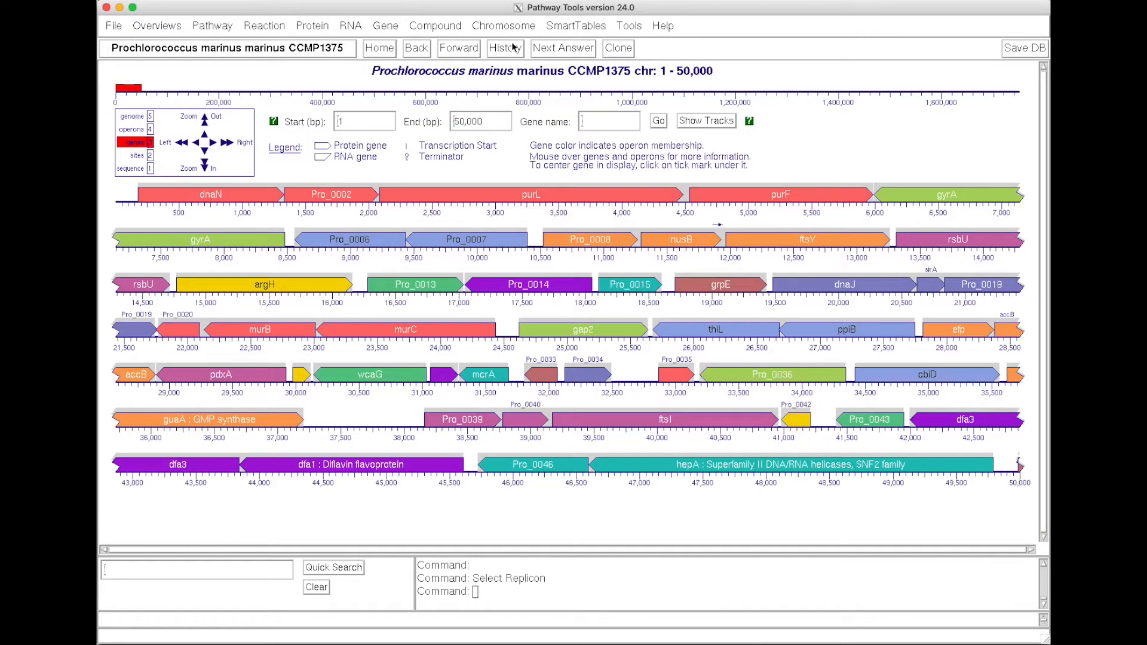
Open the Escherichia coli K-12 substr. MG1655 database and display its chromosome in the genome browser
left_click(382, 48)
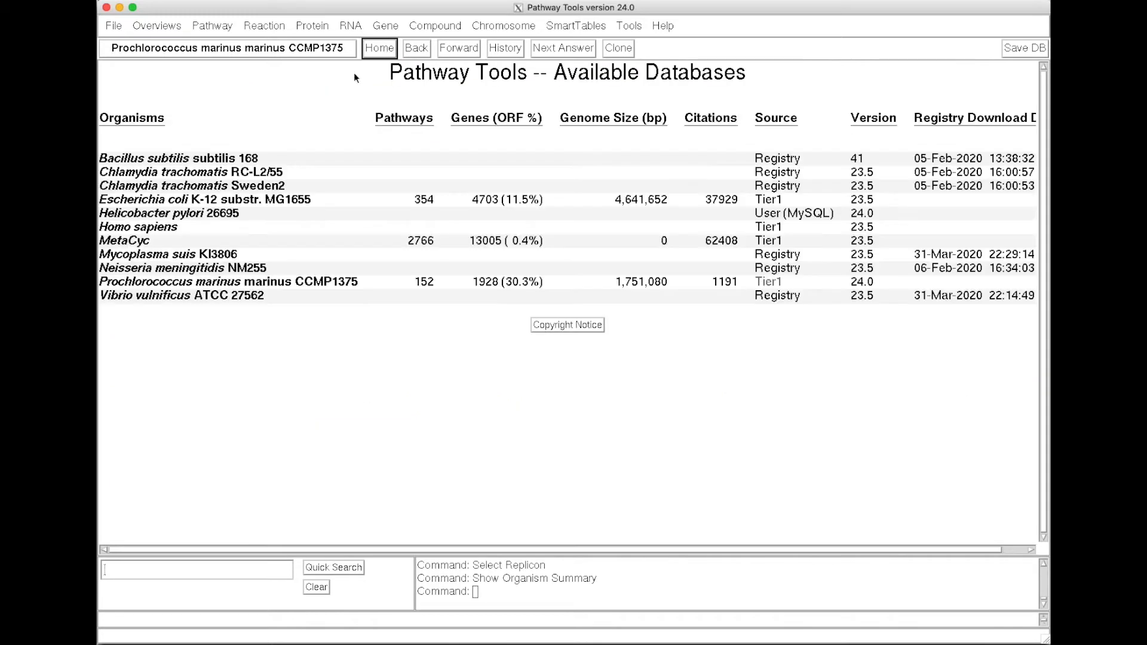
left_click(183, 201)
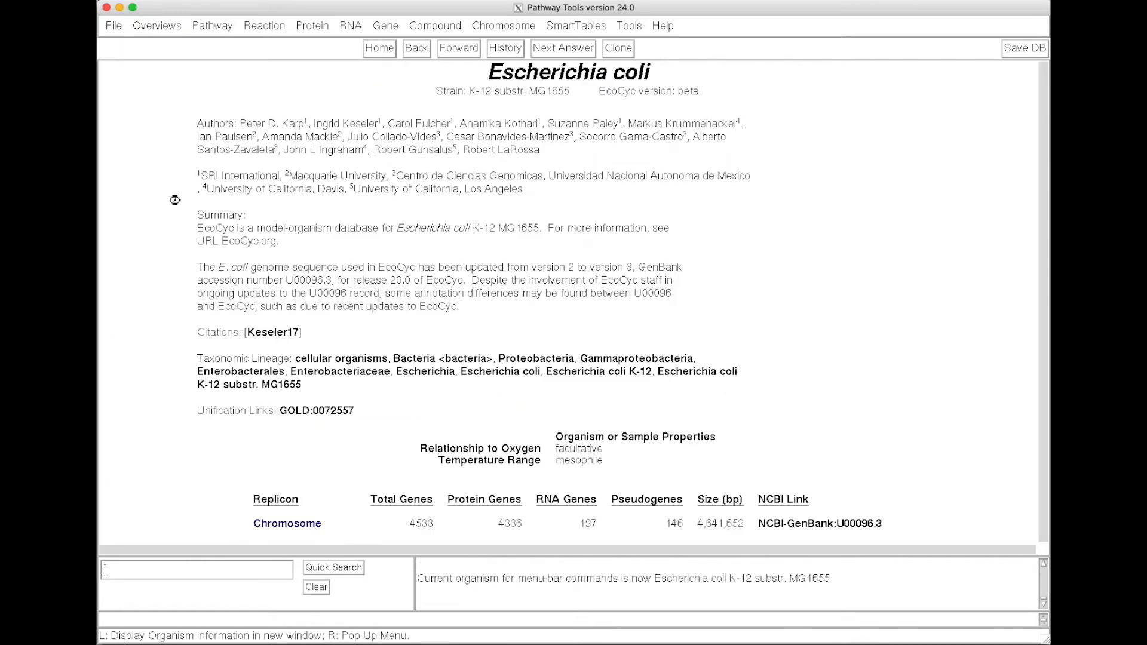
left_click(504, 25)
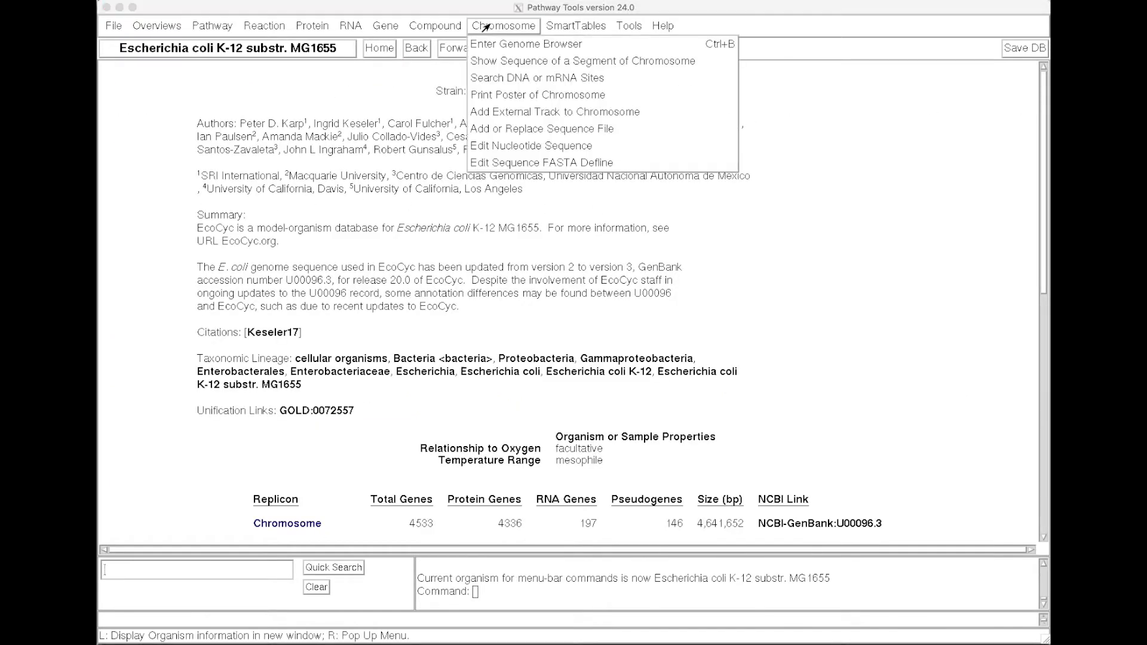
left_click(502, 43)
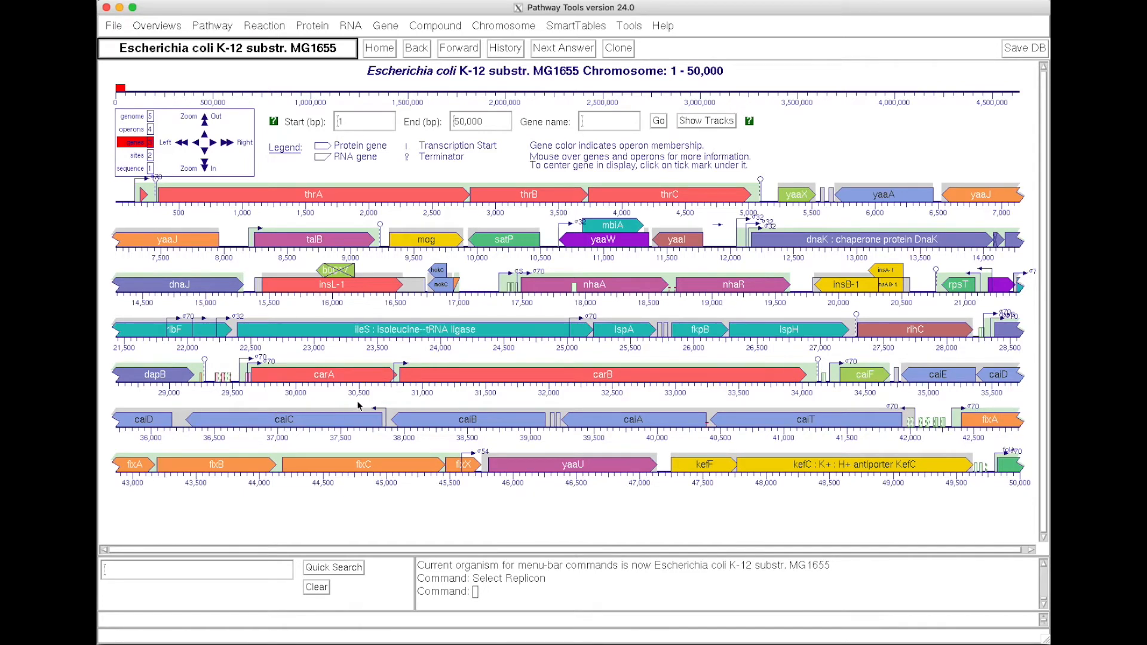
Zoom in on the E. coli chromosome to 16,350 to 33,651 and show the external annotation tracks
scroll(404, 402, "up", 2)
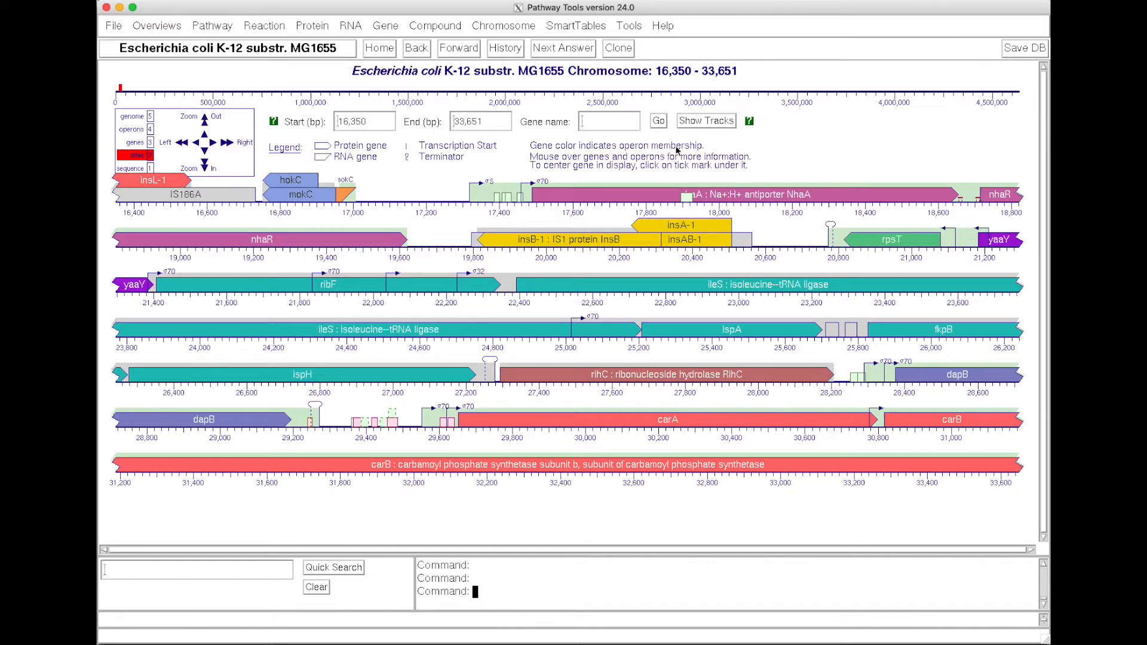
left_click(702, 122)
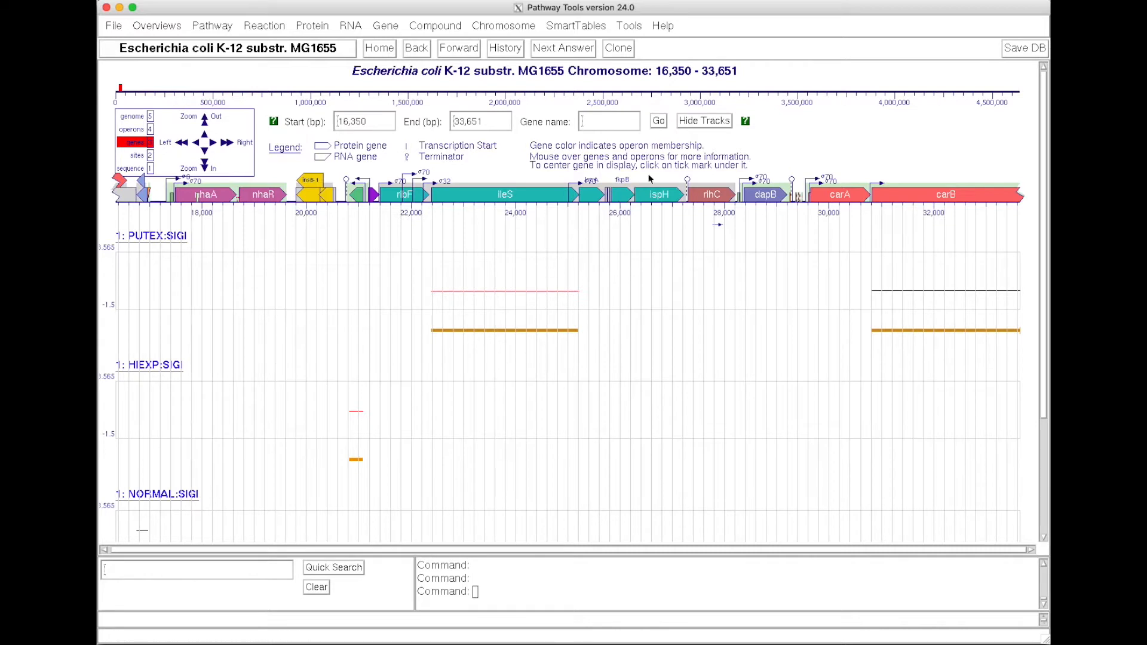
left_click(500, 26)
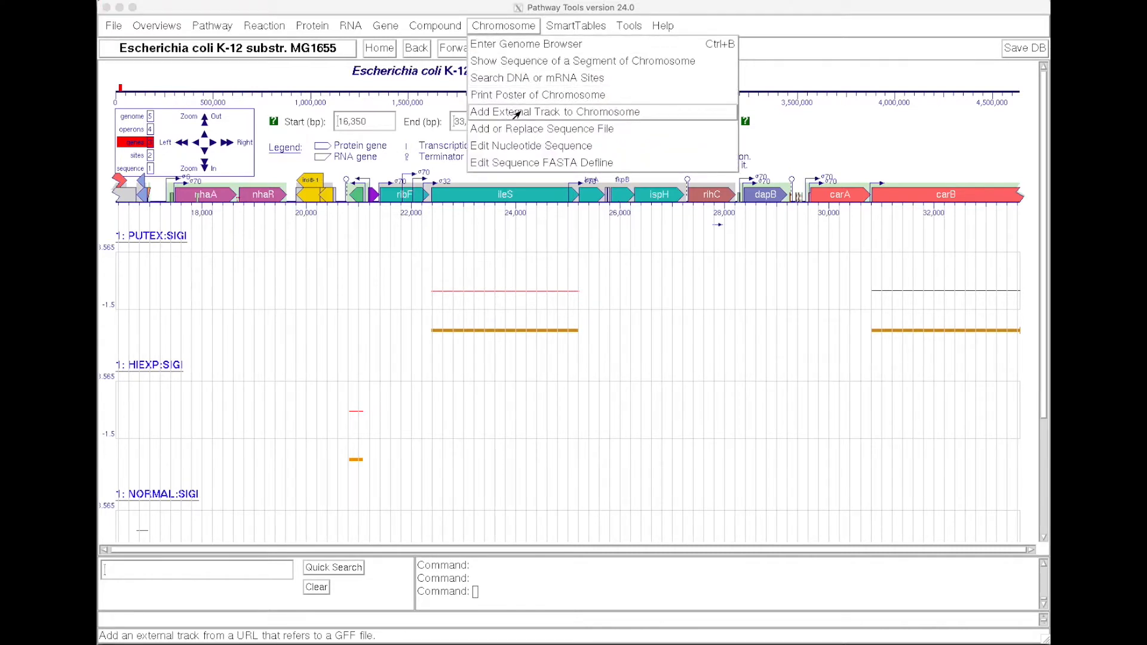
left_click(868, 154)
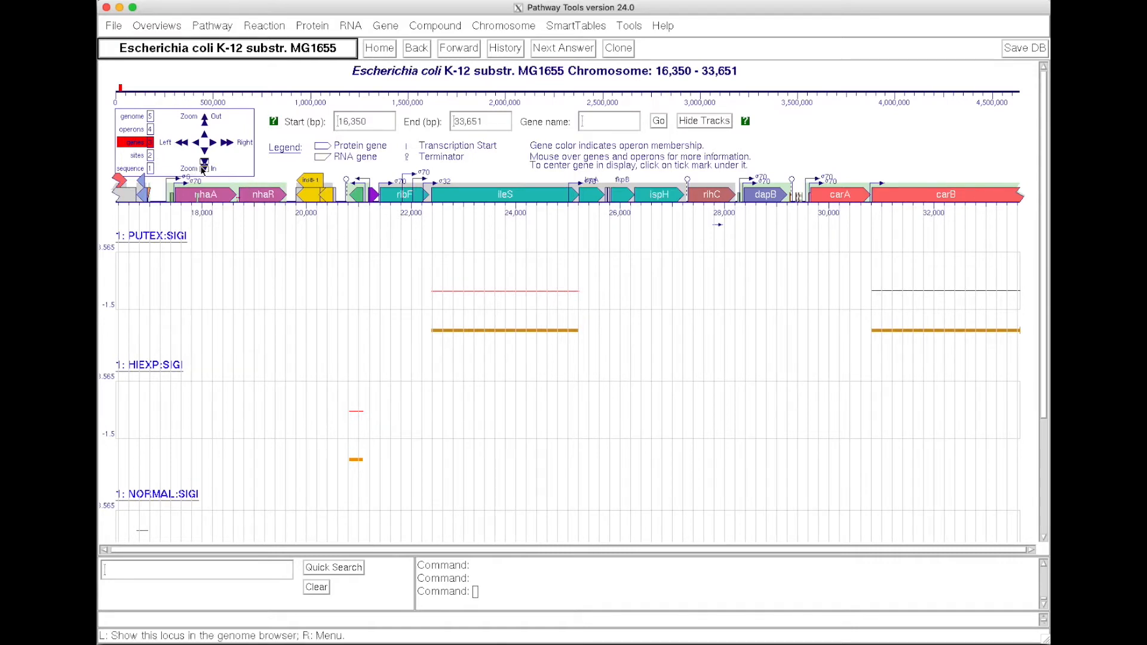
Zoom out to the operons level and examine the tracks along the E. coli chromosome up to the region 70,005 to 120,008
left_click(205, 122)
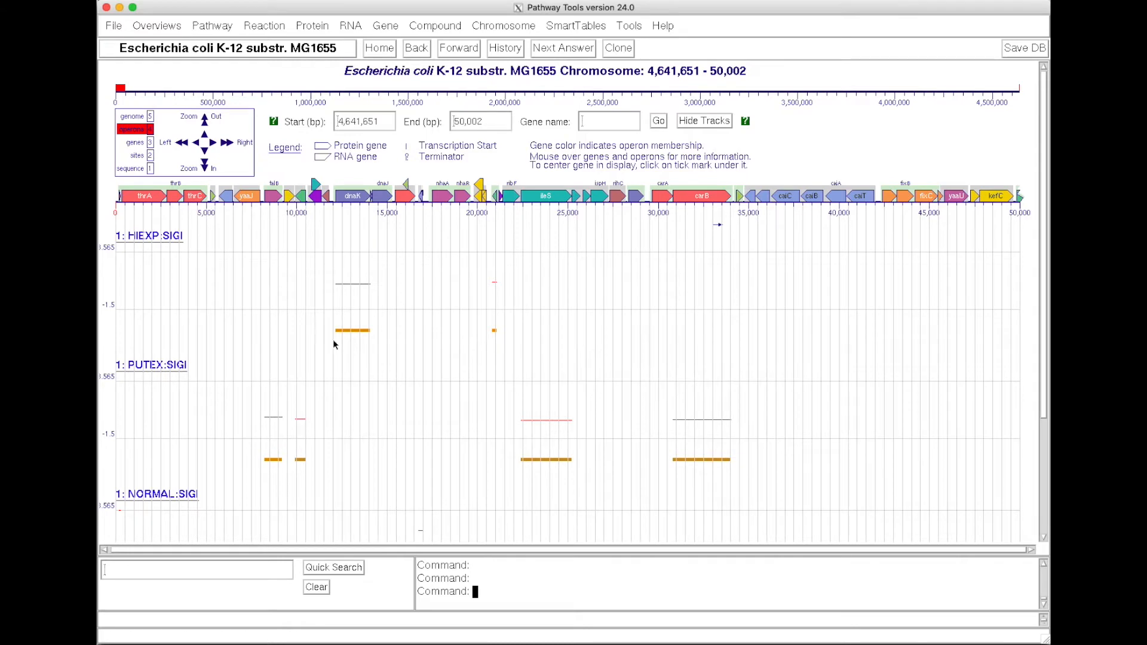
left_click(227, 143)
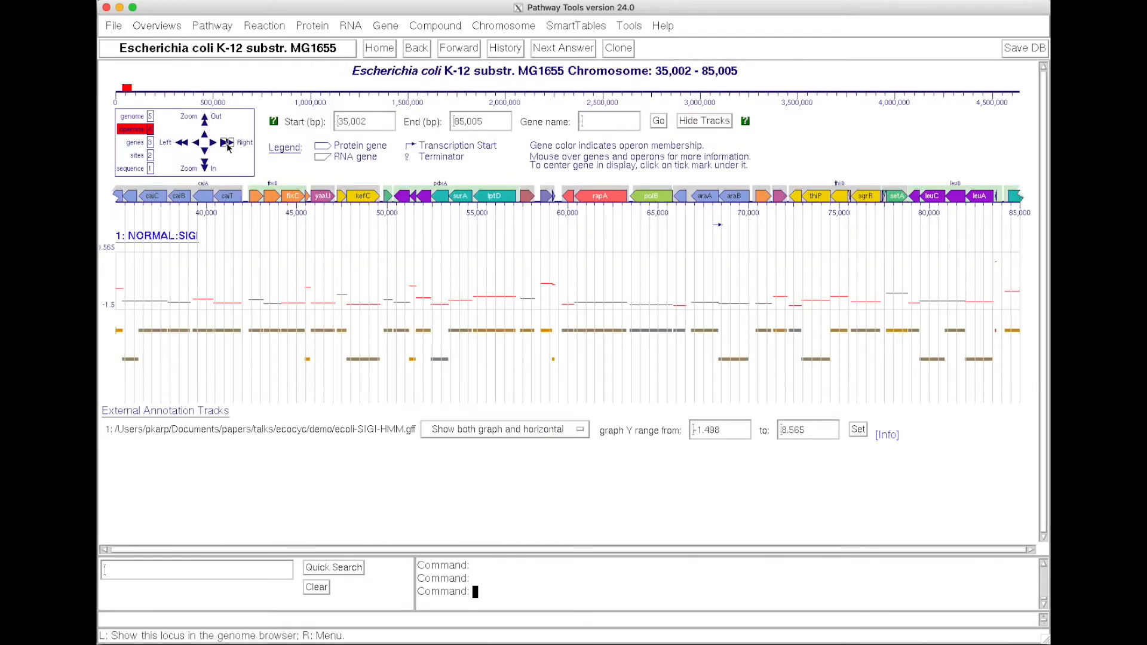
left_click(227, 143)
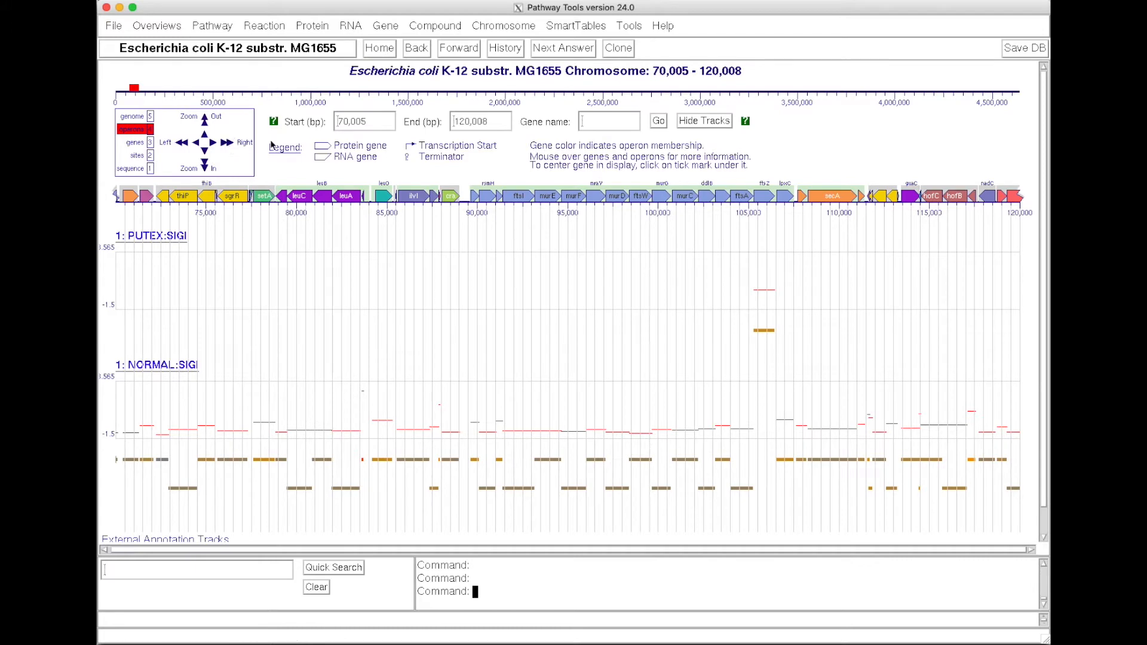
Display the Prochlorococcus marinus marinus CCMP1375 chromosome in the genome browser with the external tracks hidden
left_click(368, 54)
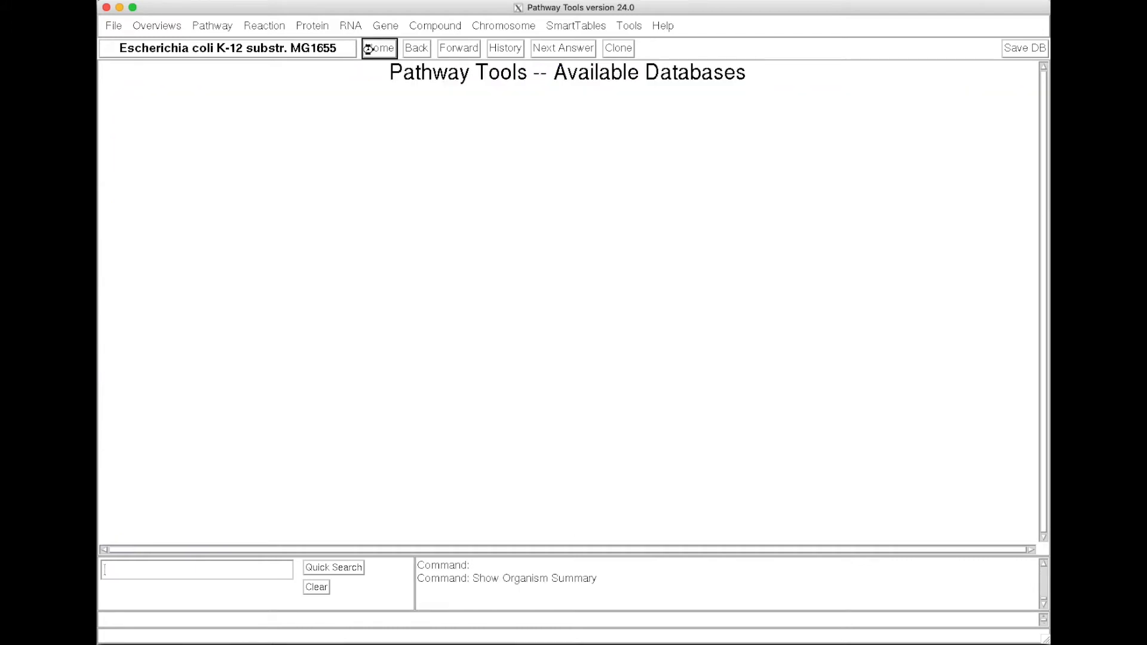
left_click(279, 283)
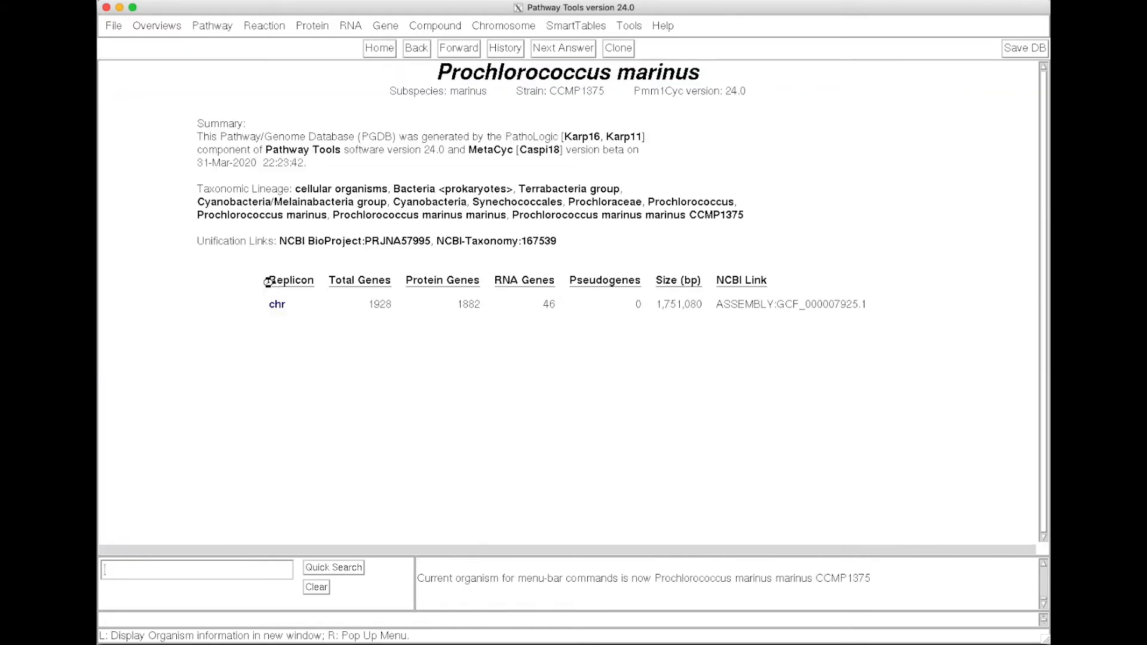
left_click(503, 26)
left_click(518, 47)
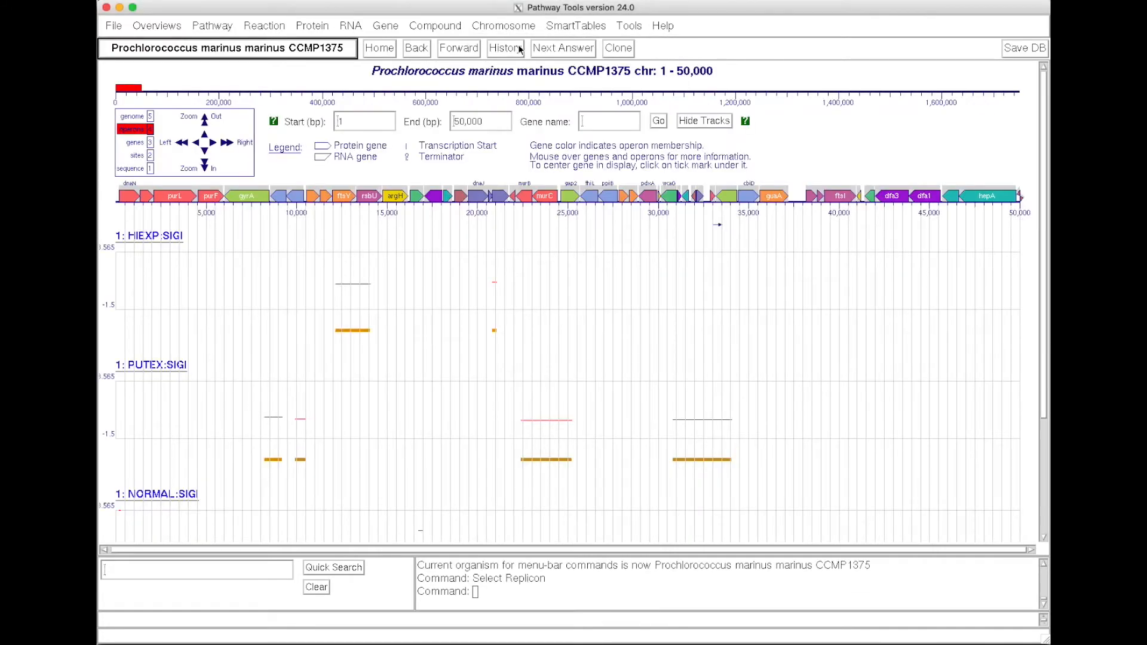
left_click(710, 123)
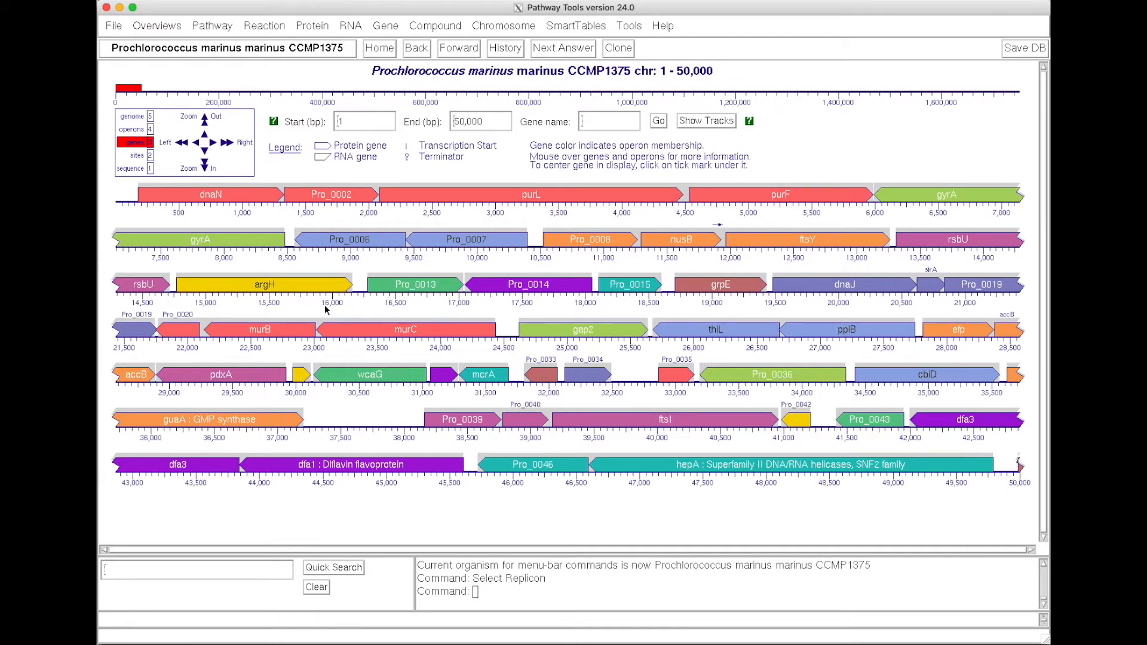
Open the argH gene's page and review its enzymatic reactions, pathways, local gene context and transcription unit
left_click(287, 288)
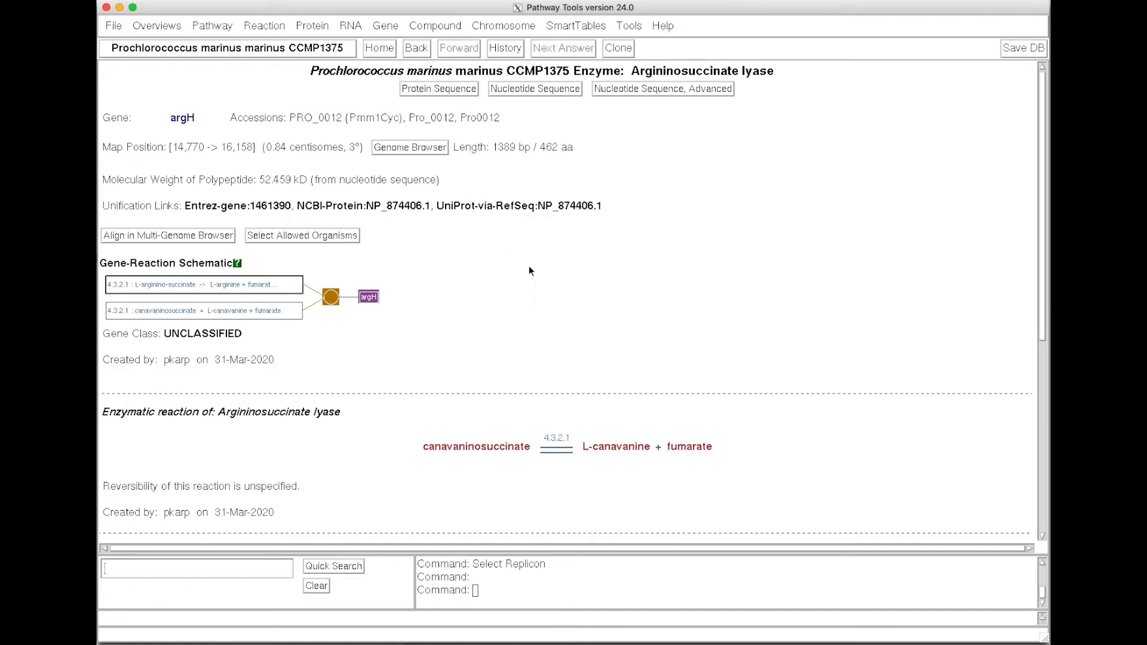
left_click_drag(1041, 270, 1041, 357)
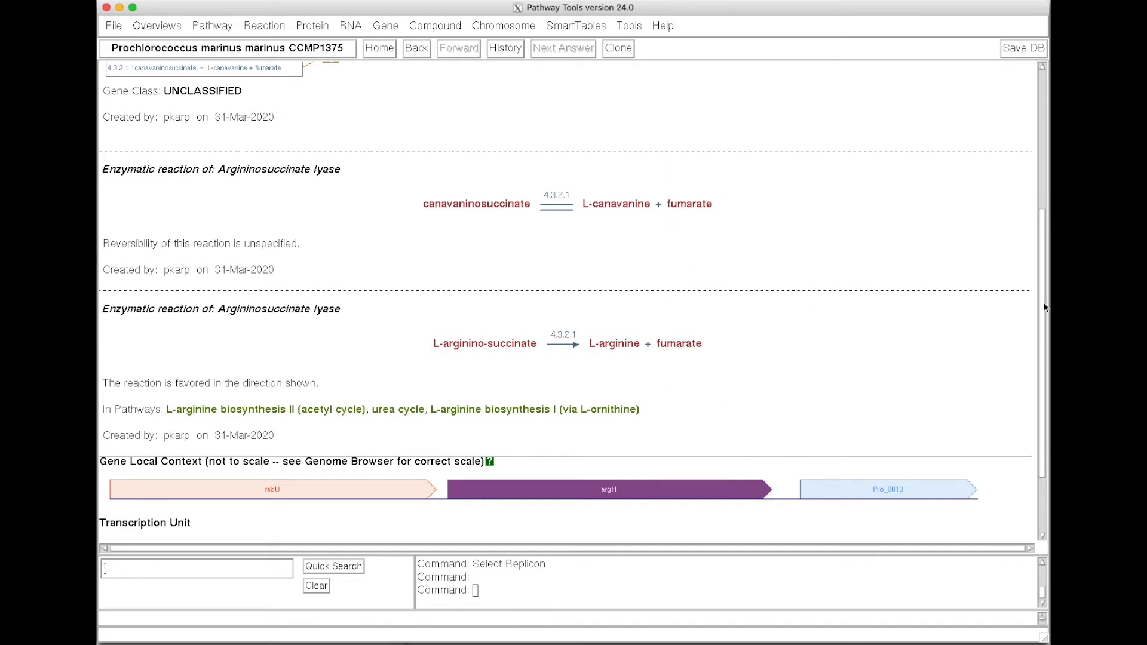
left_click_drag(1043, 302, 1038, 385)
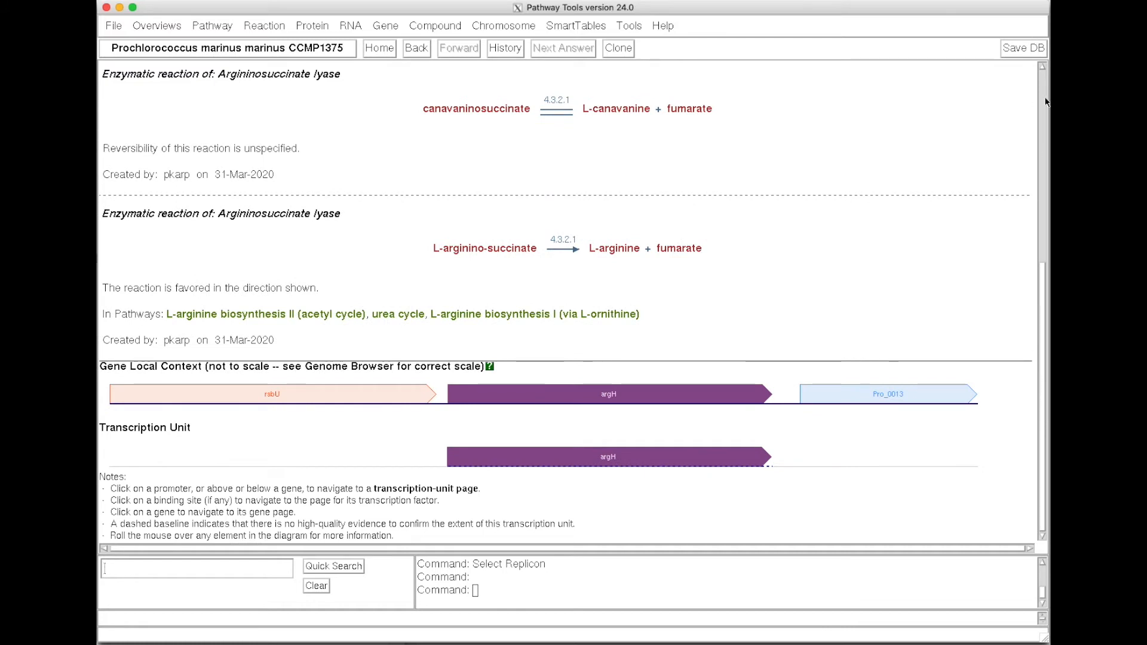
left_click(1041, 77)
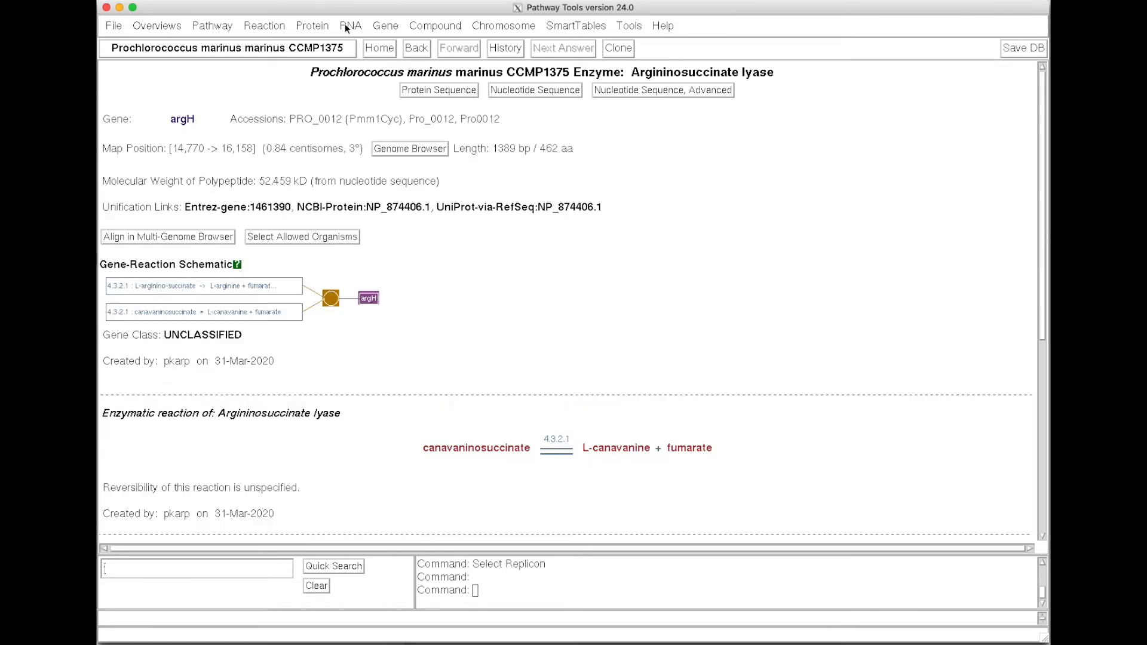
Search the Prochlorococcus genes by the substring "trp" and display all the matching genes
left_click(311, 25)
left_click(319, 26)
left_click(350, 25)
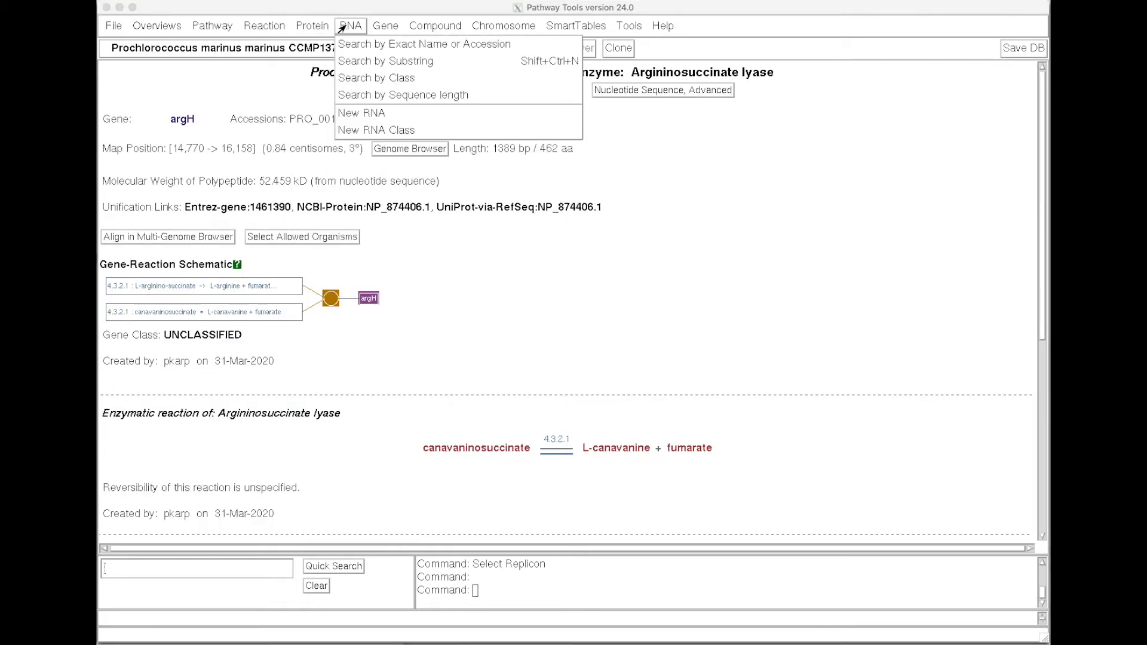
left_click(383, 26)
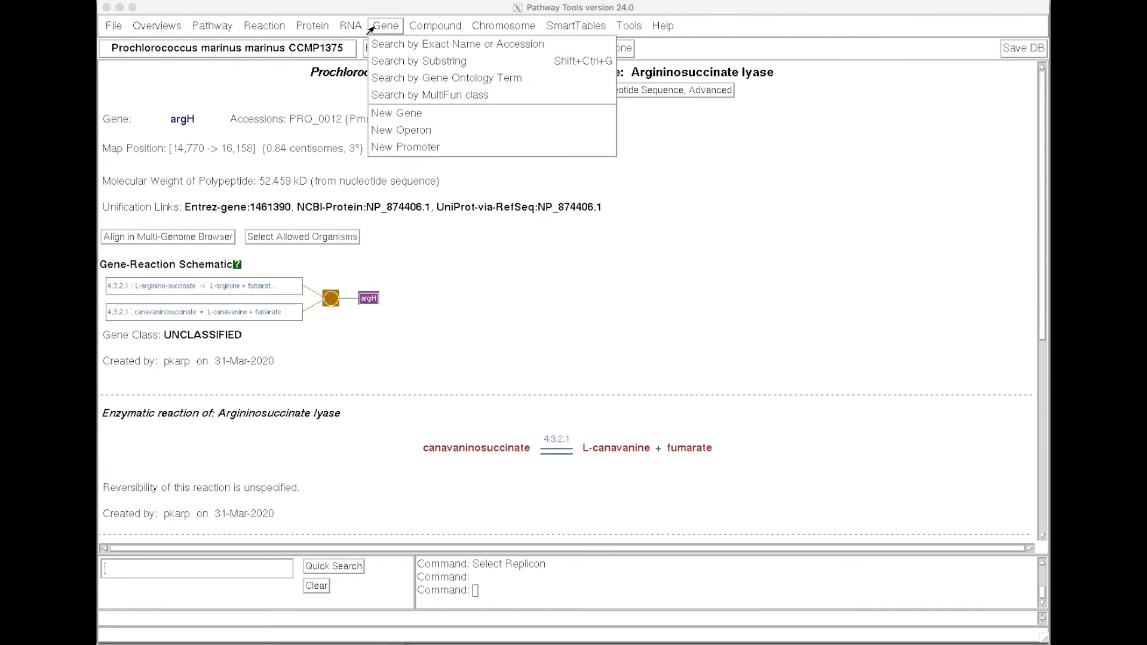
left_click(391, 62)
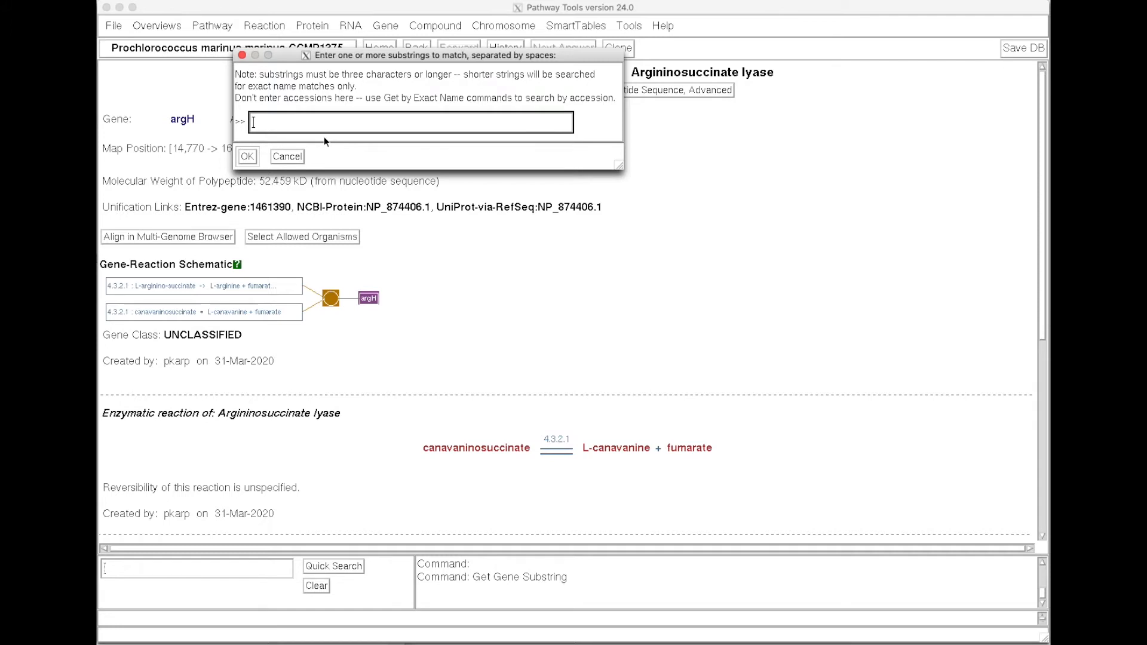
type("trp")
key("Return")
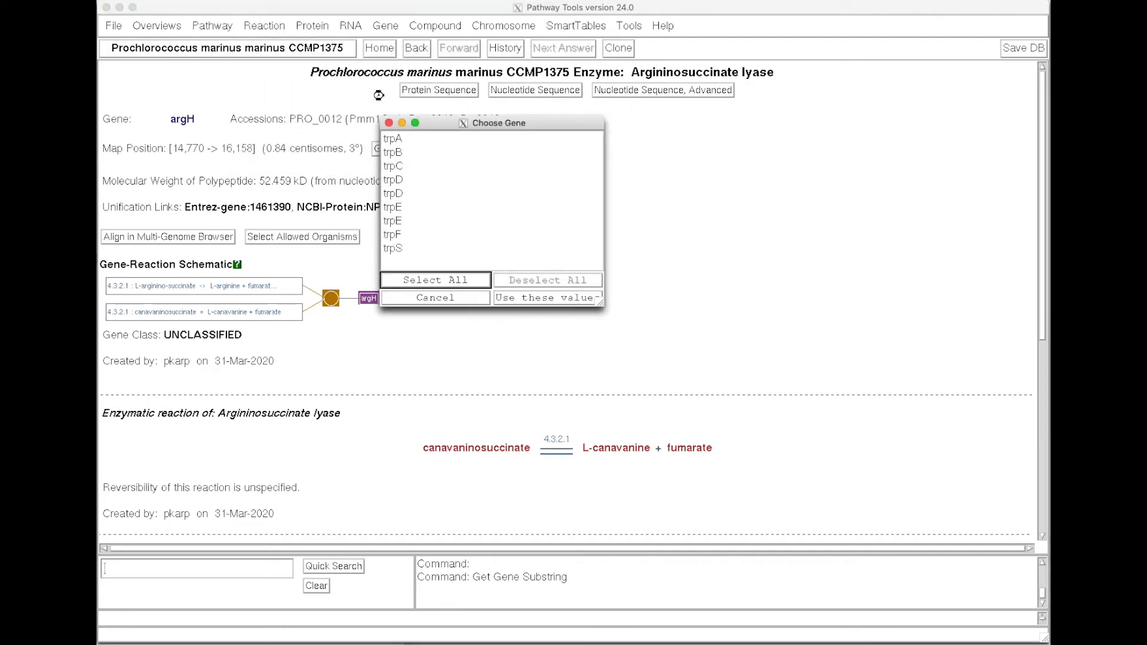
left_click(447, 279)
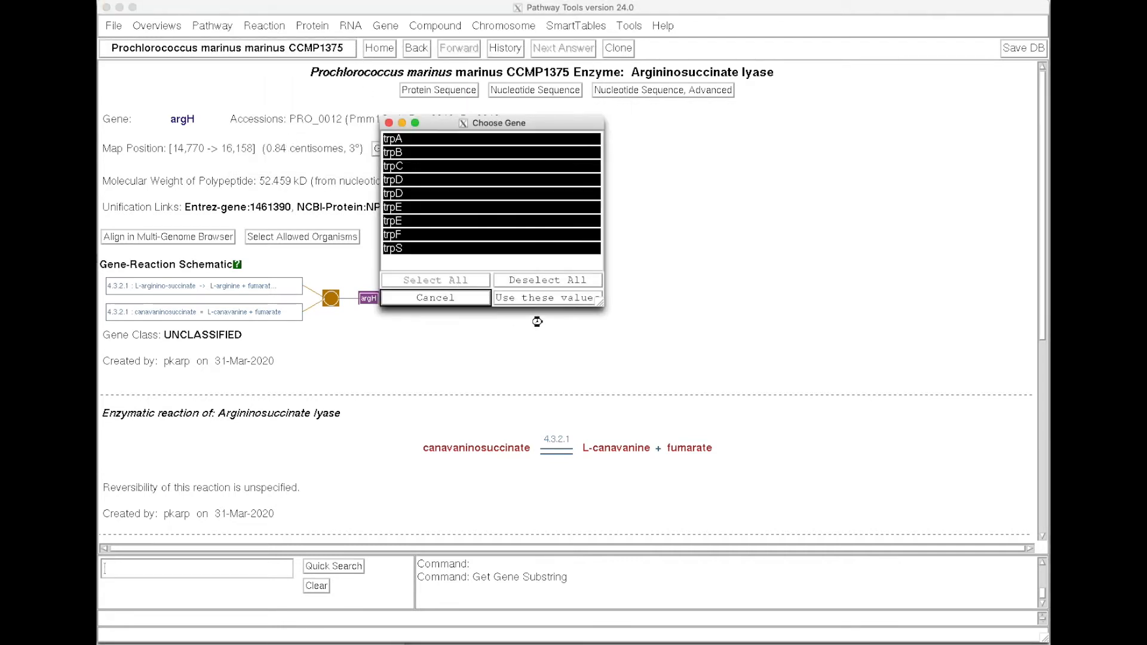
left_click(559, 299)
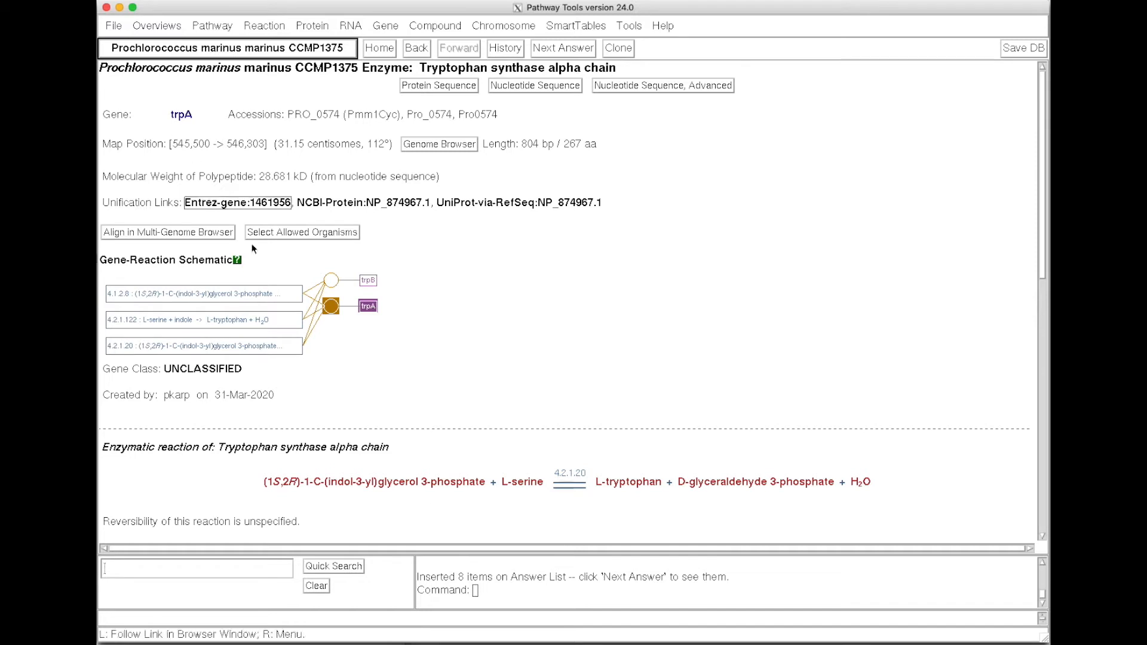
Step through the answer list of trp genes to the trpC gene's page
left_click(487, 589)
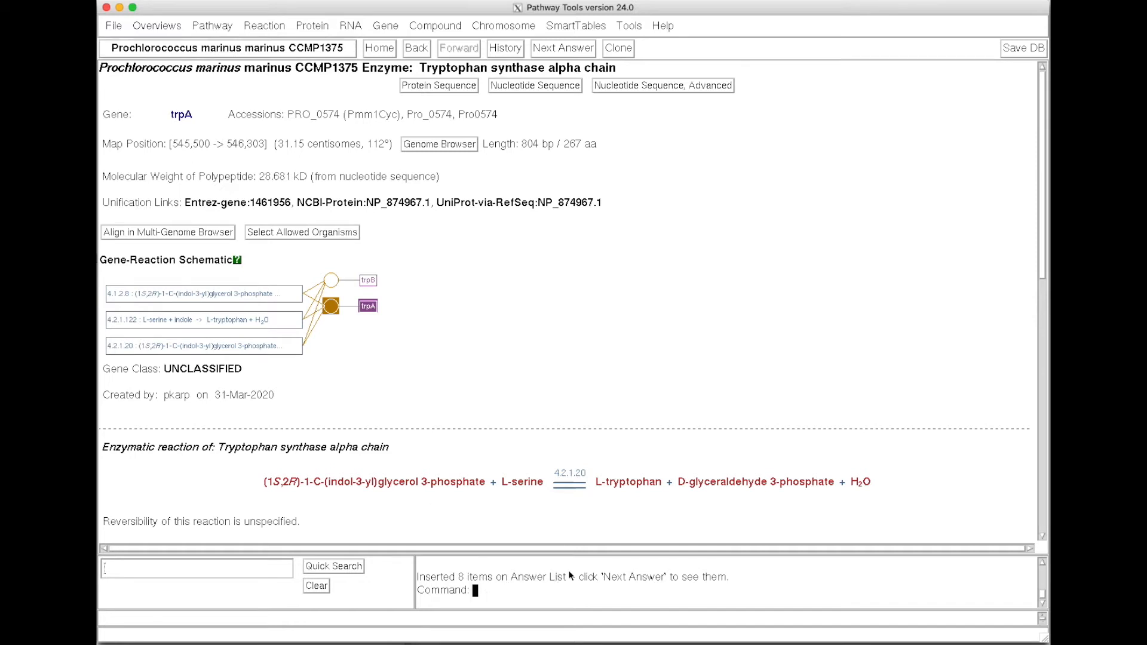
left_click(538, 47)
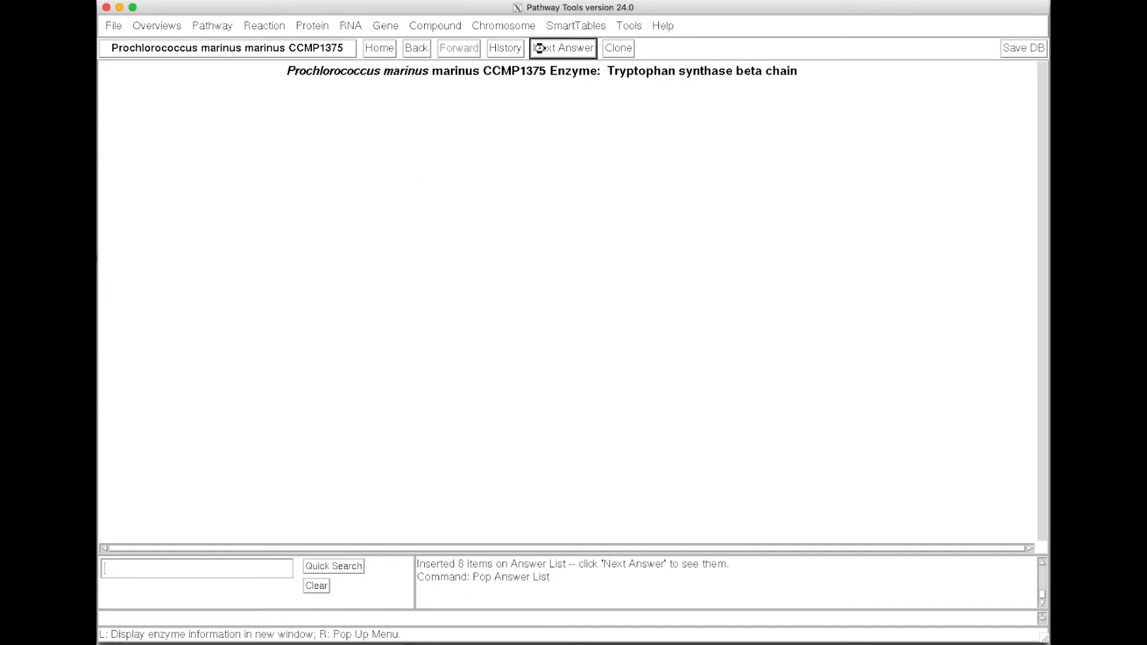
left_click(548, 48)
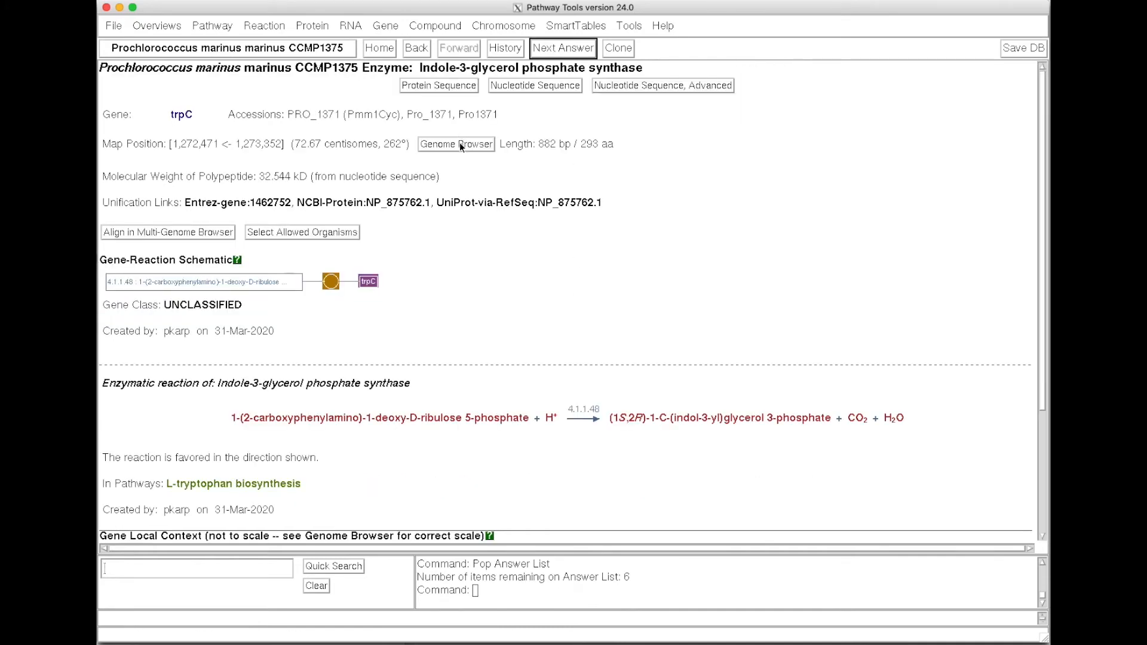
Show the trpC gene in the genome browser, examine its surroundings and return to its gene page
left_click(458, 143)
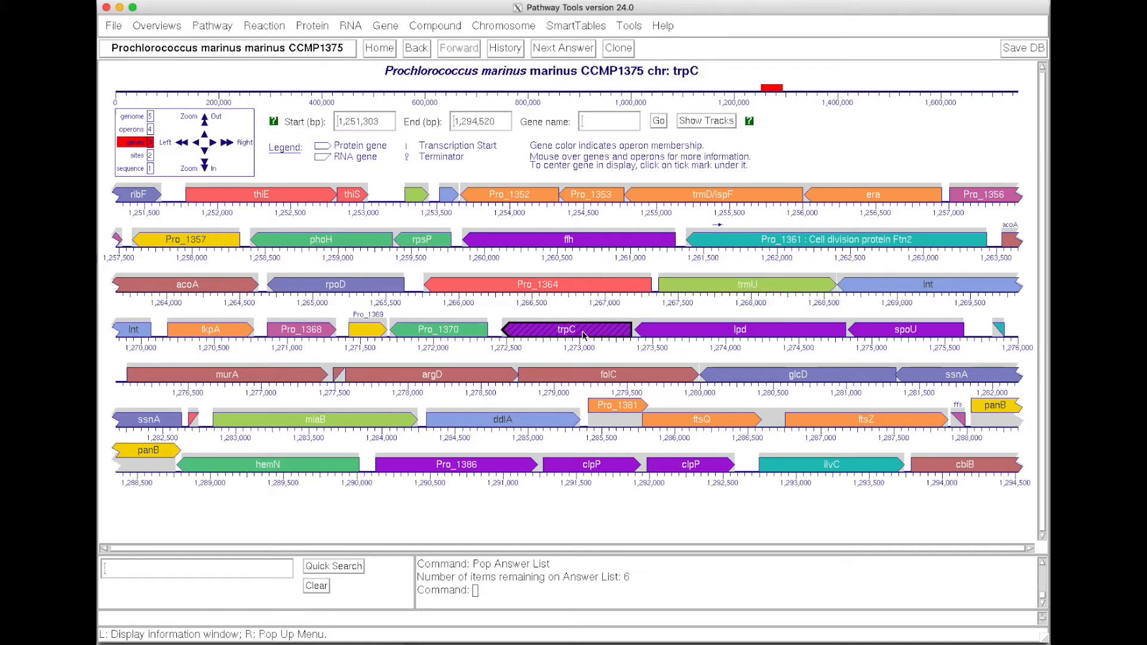
mouse_move(592, 333)
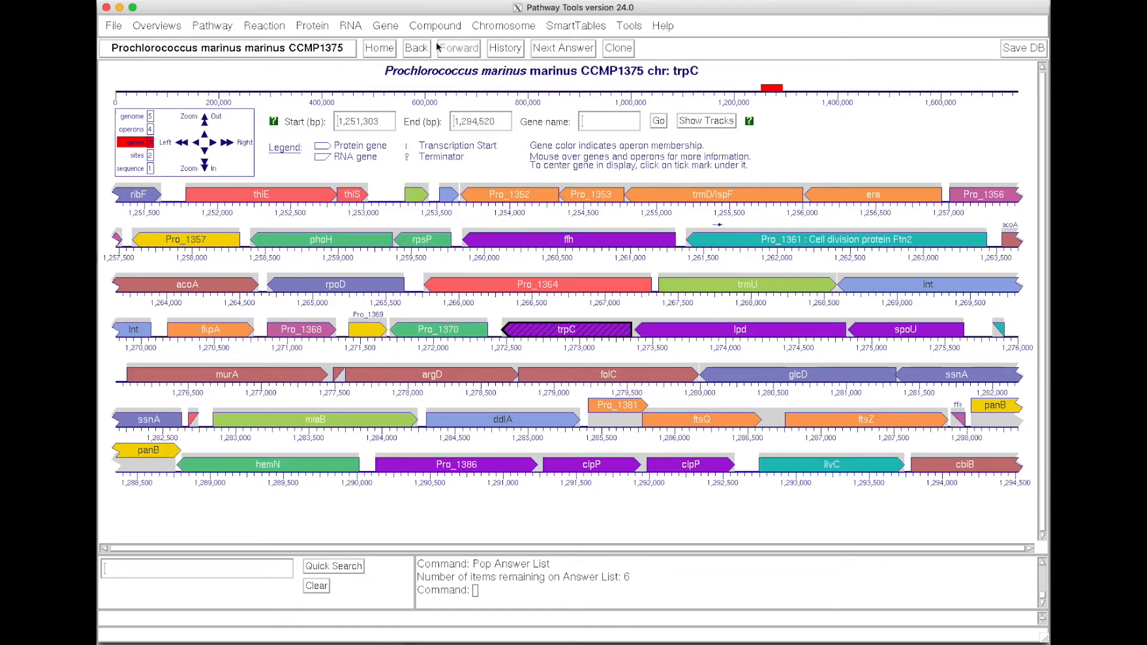
left_click(416, 48)
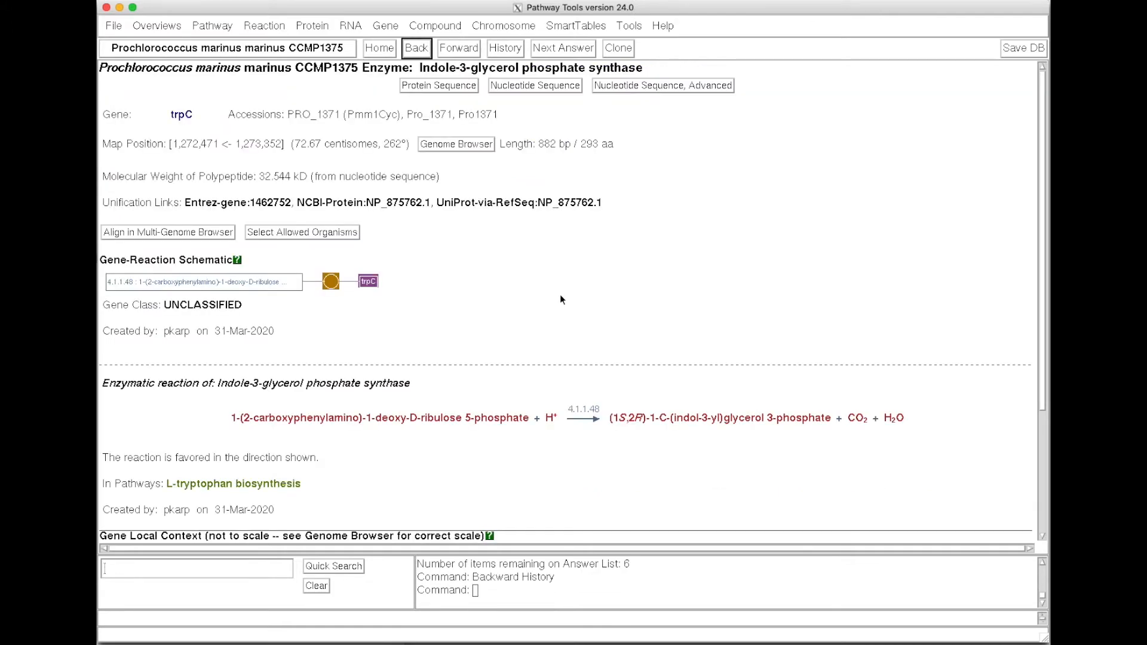
Switch to the Escherichia coli K-12 substr. MG1655 database and search its DNA or mRNA sites for attenuators
left_click(379, 48)
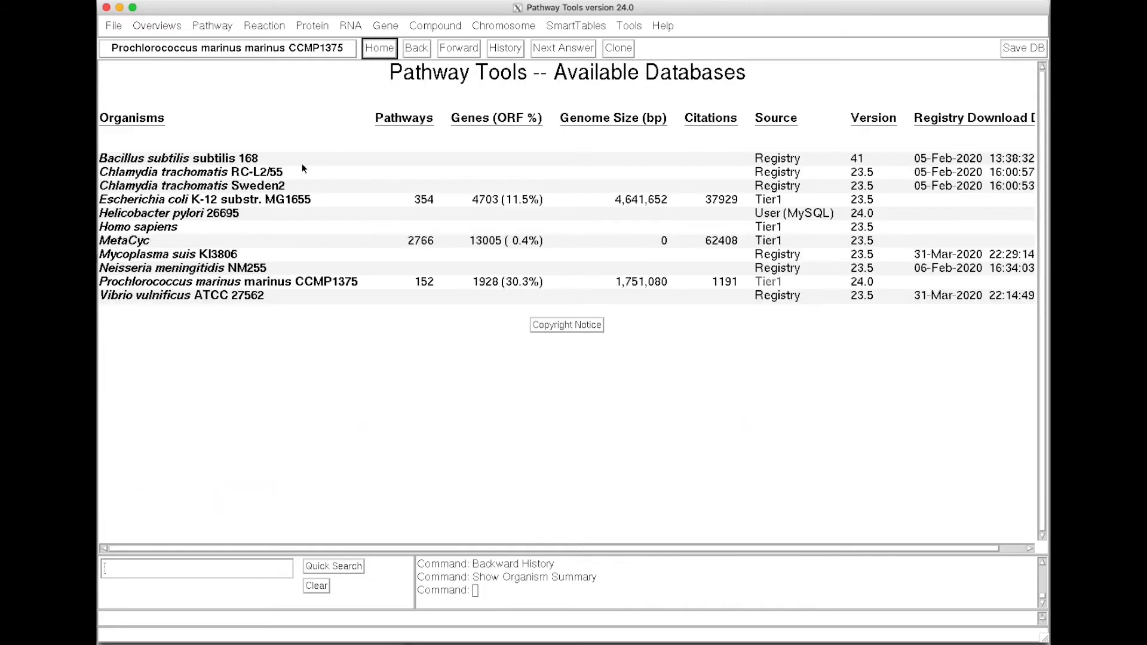
left_click(253, 200)
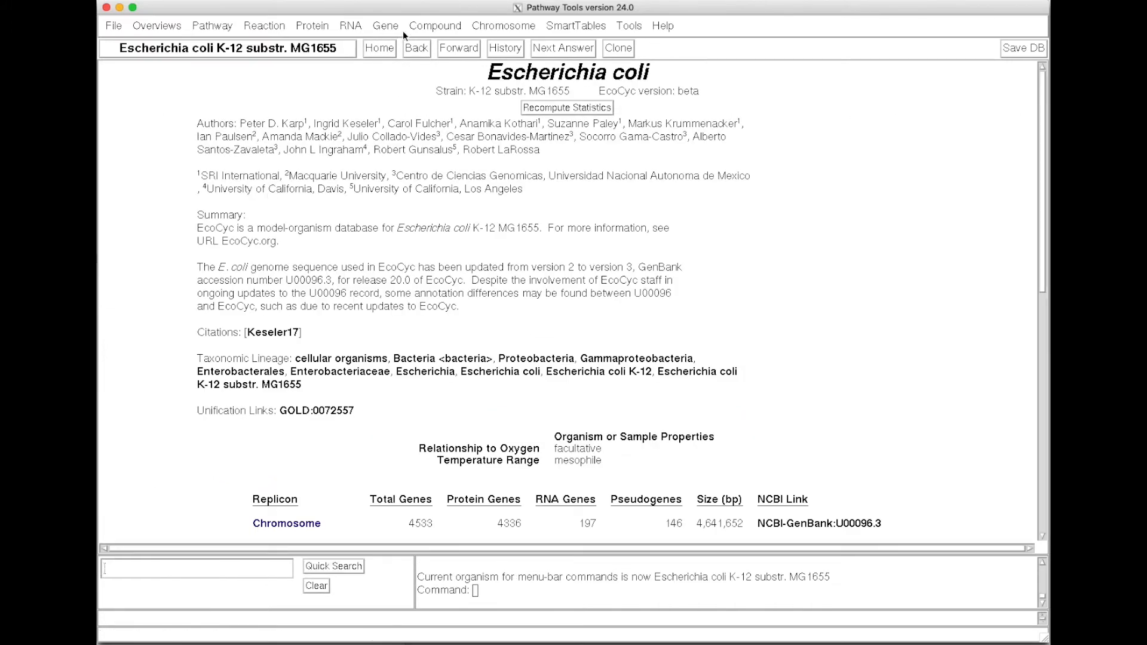
left_click(501, 27)
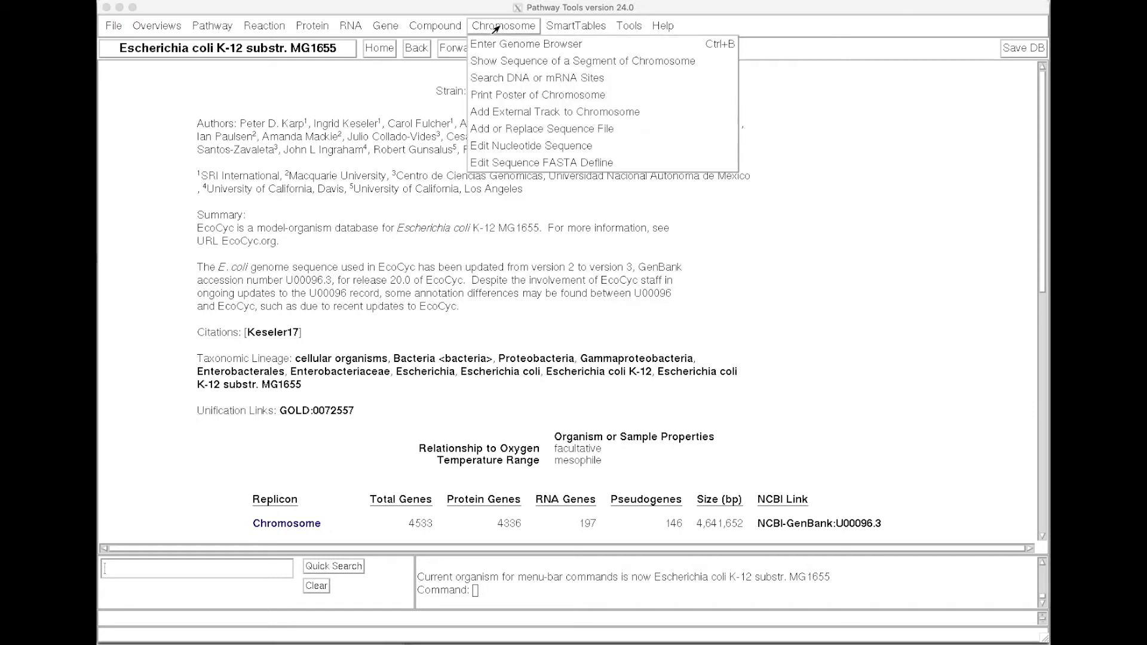
left_click(513, 79)
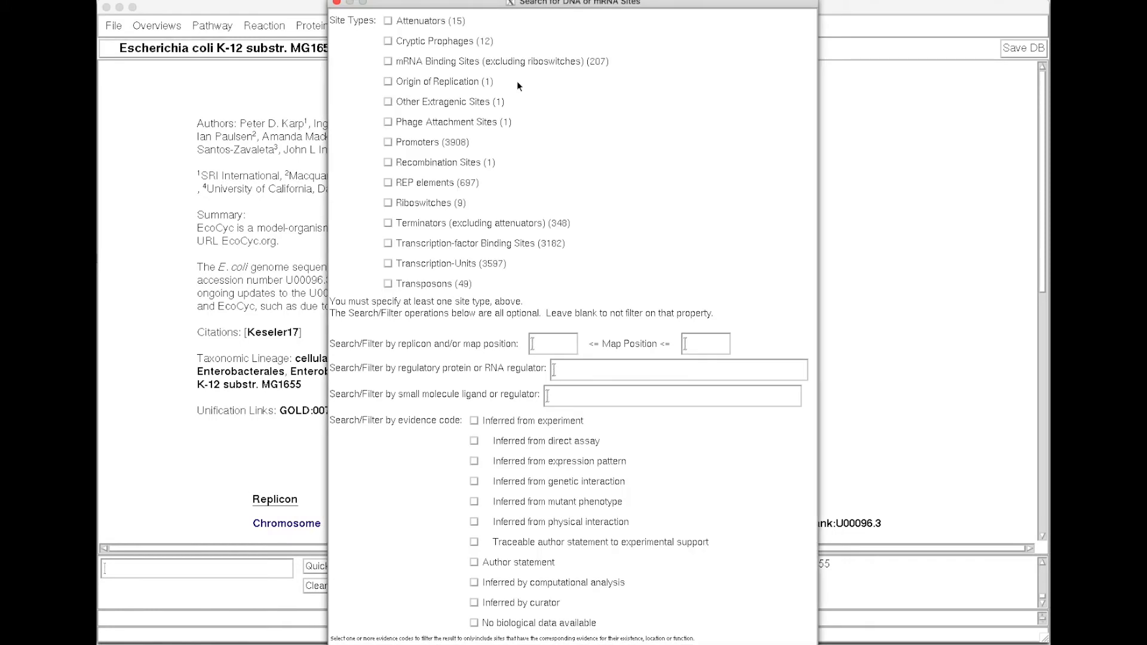
left_click_drag(489, 2, 490, 17)
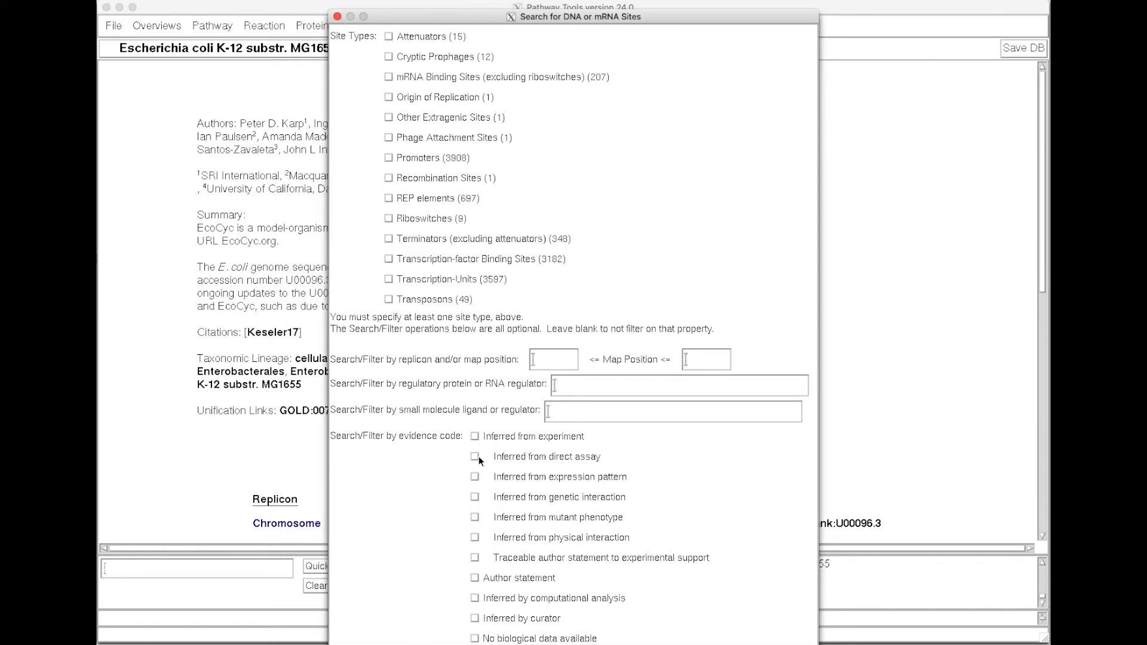
left_click(389, 37)
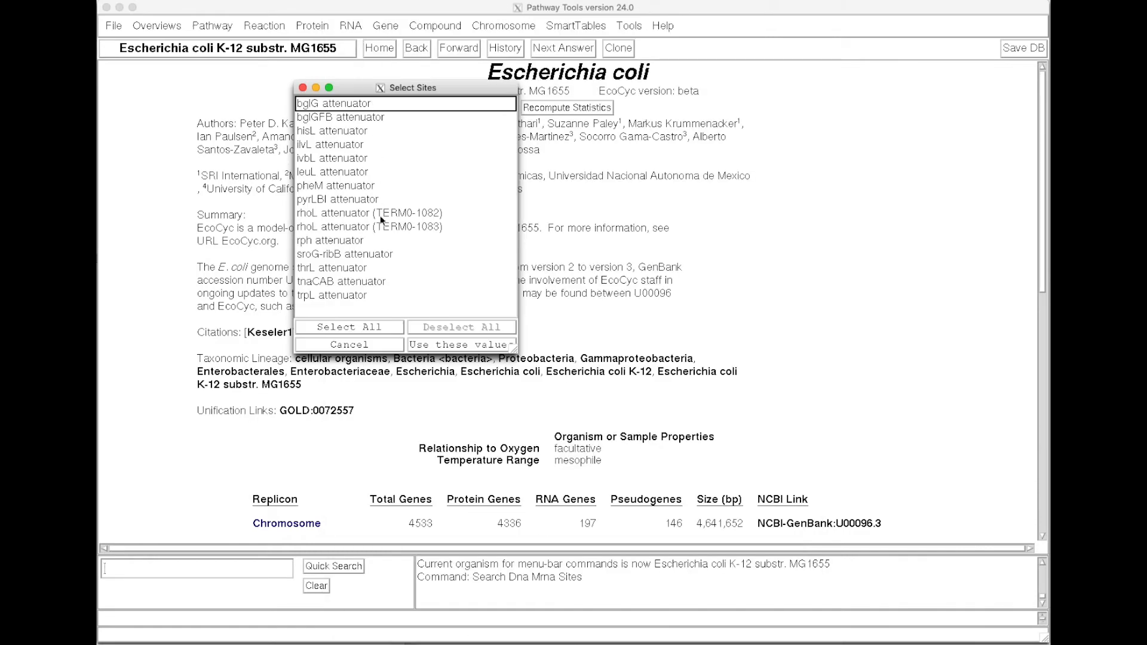
Display the bglG attenuator's transcription unit page and review its promoter and binding site details
left_click(364, 106)
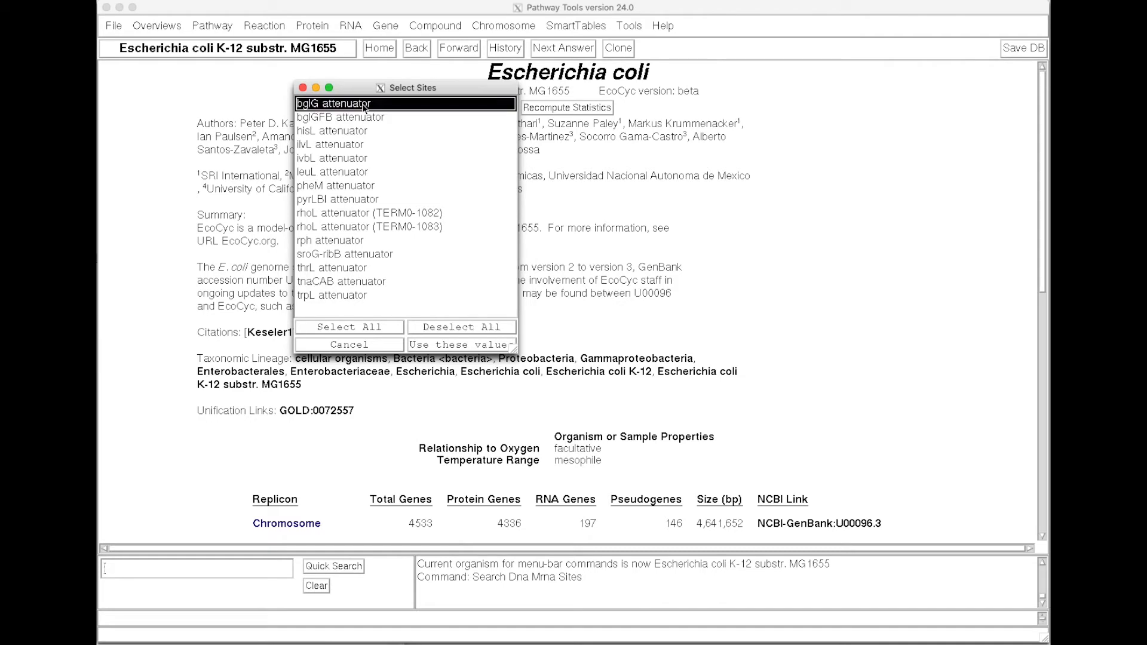
left_click(439, 345)
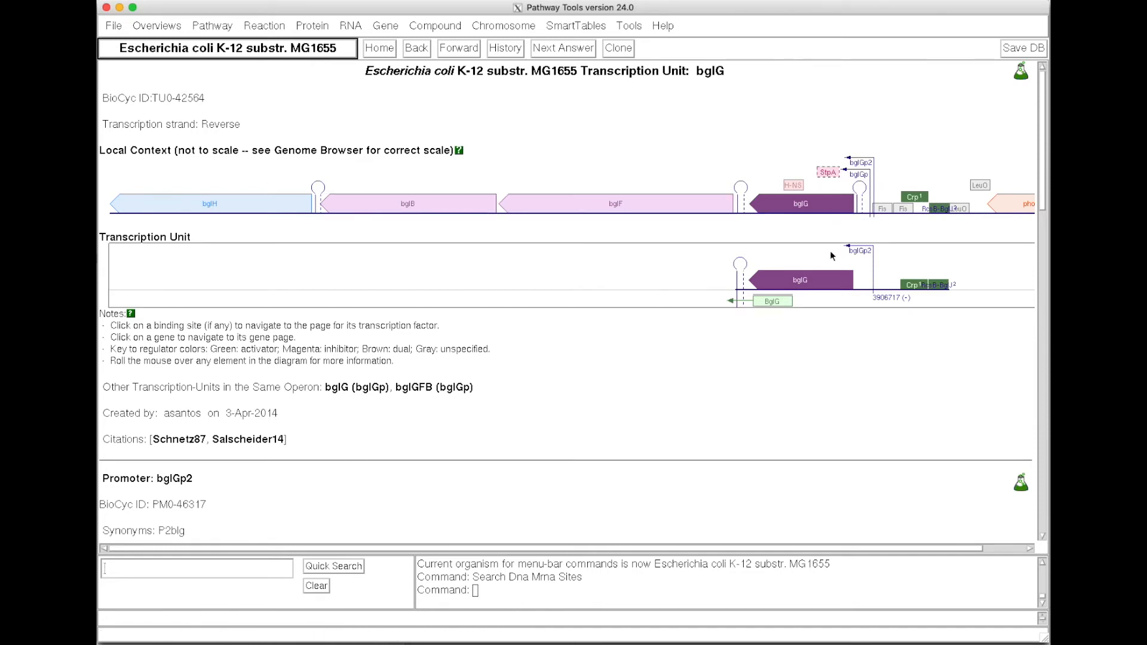
left_click_drag(1041, 123, 994, 219)
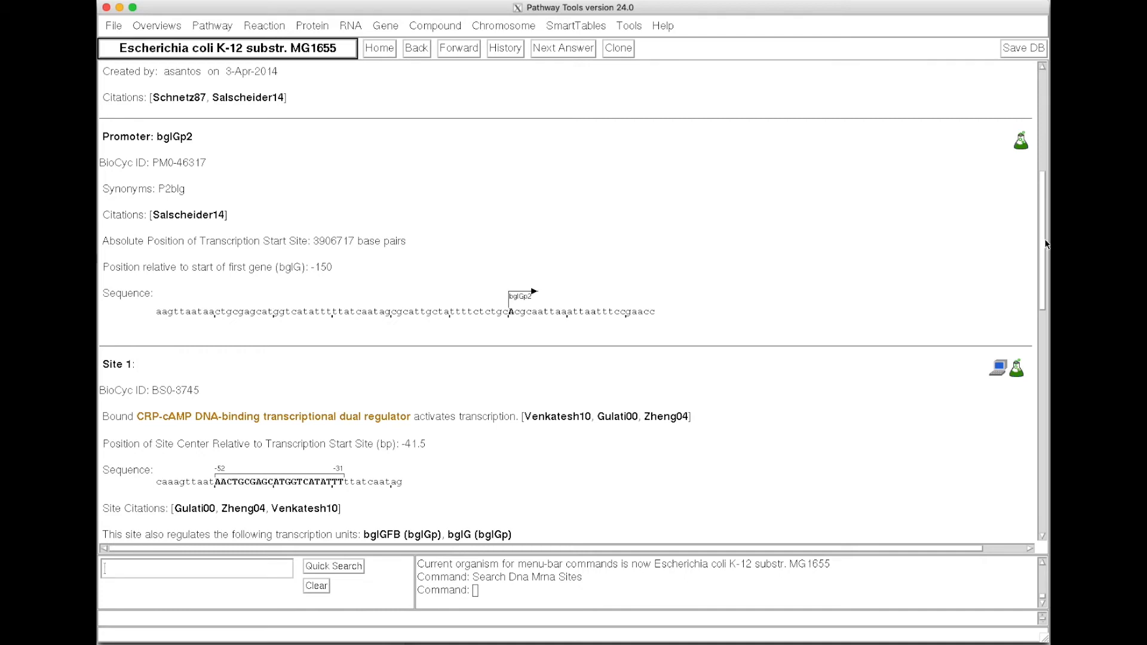
left_click_drag(1042, 238, 823, 130)
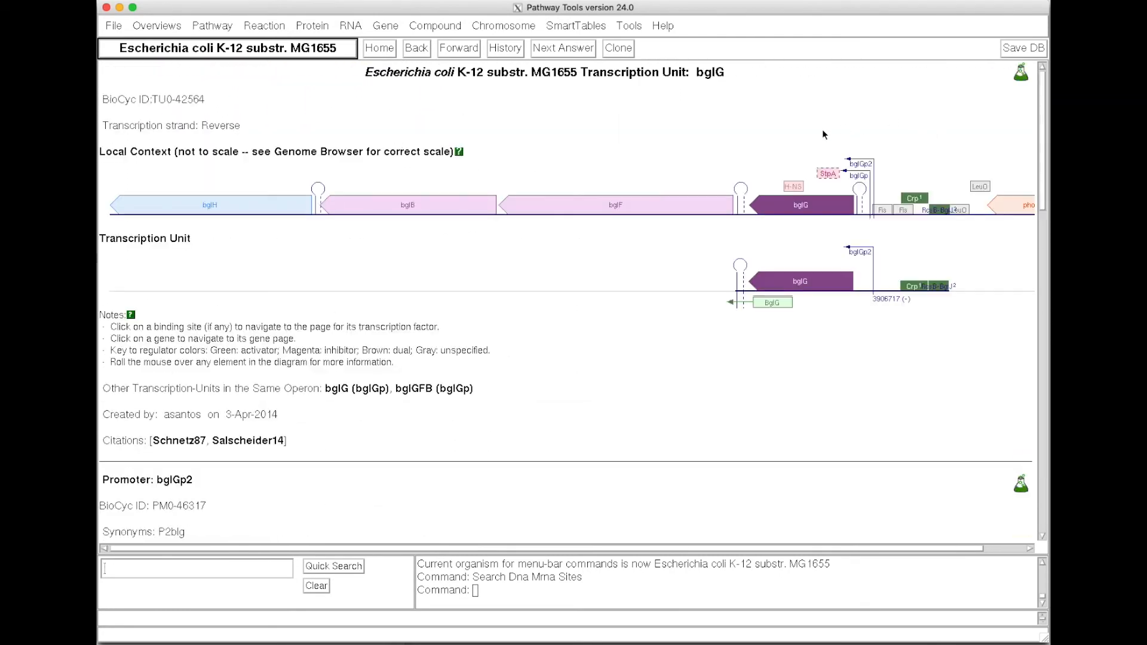
Open the StpA regulator's page from the bglG local context and review its summary, GO terms, regulated transcription units and sequence features
left_click(830, 173)
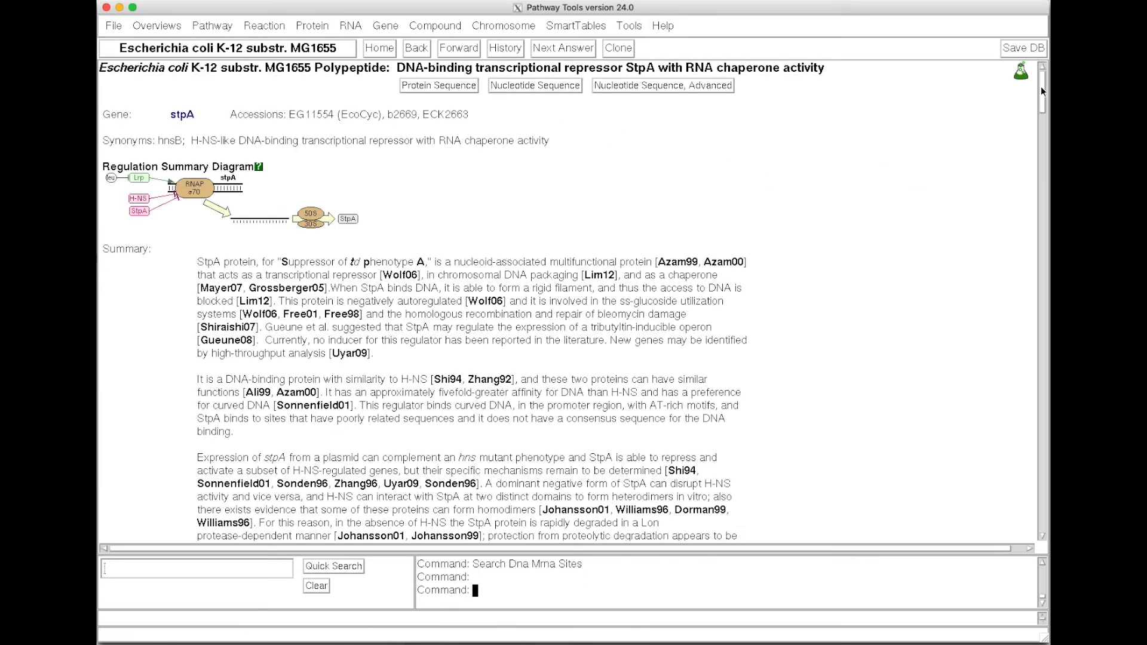
scroll(1041, 89, "down", 1)
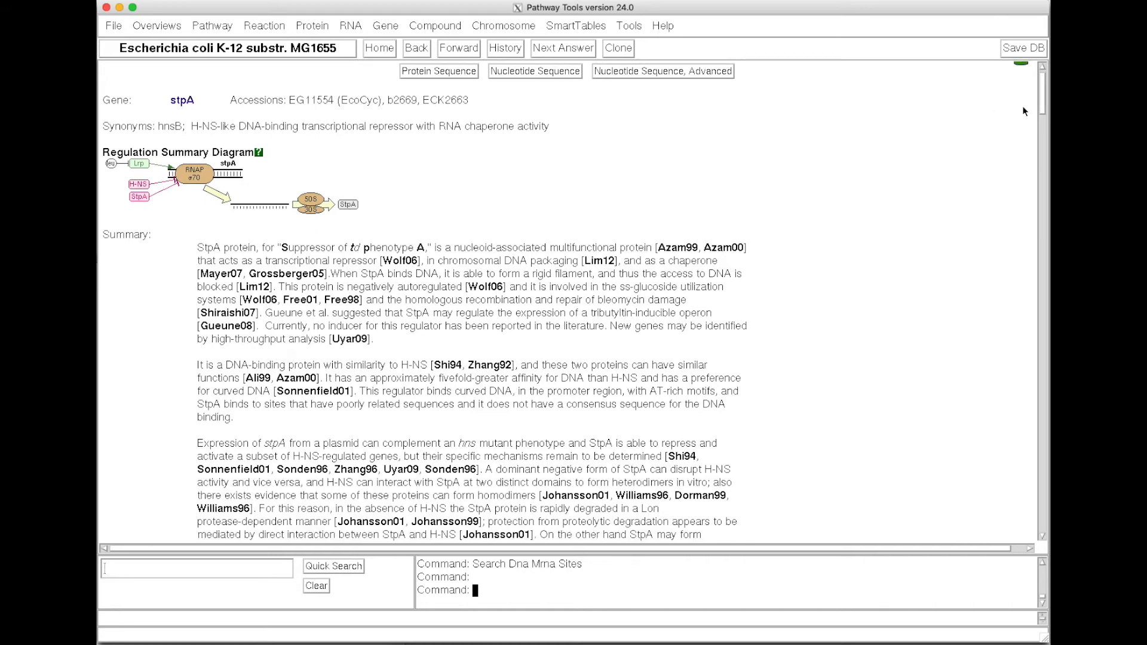
left_click_drag(1043, 95, 1005, 245)
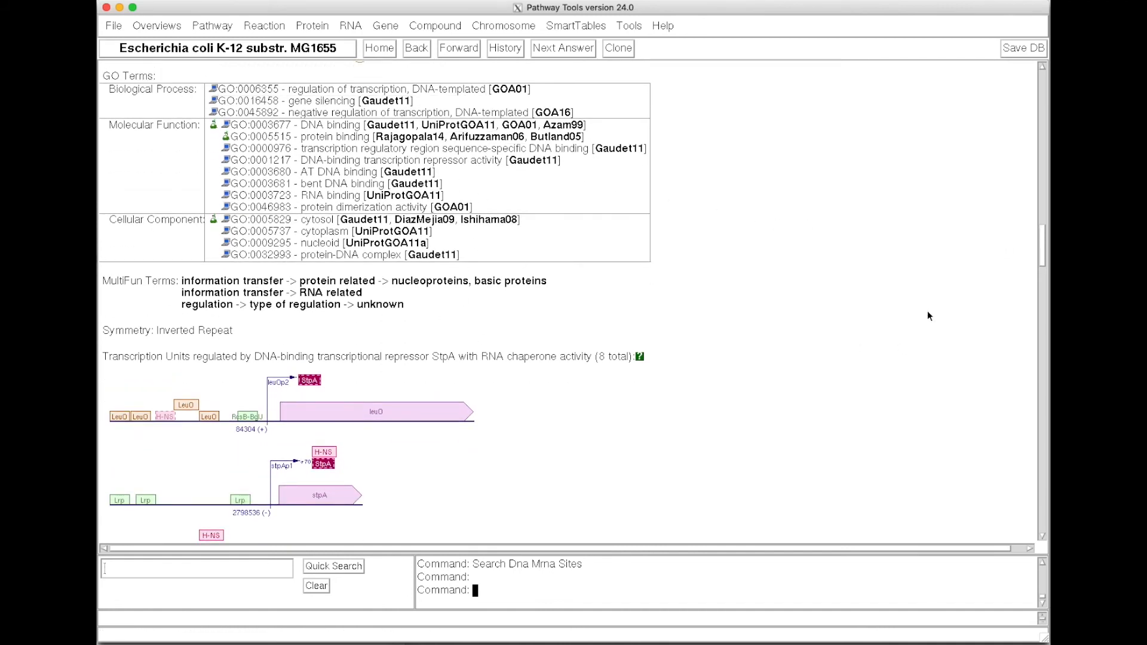
left_click_drag(1041, 234, 1041, 257)
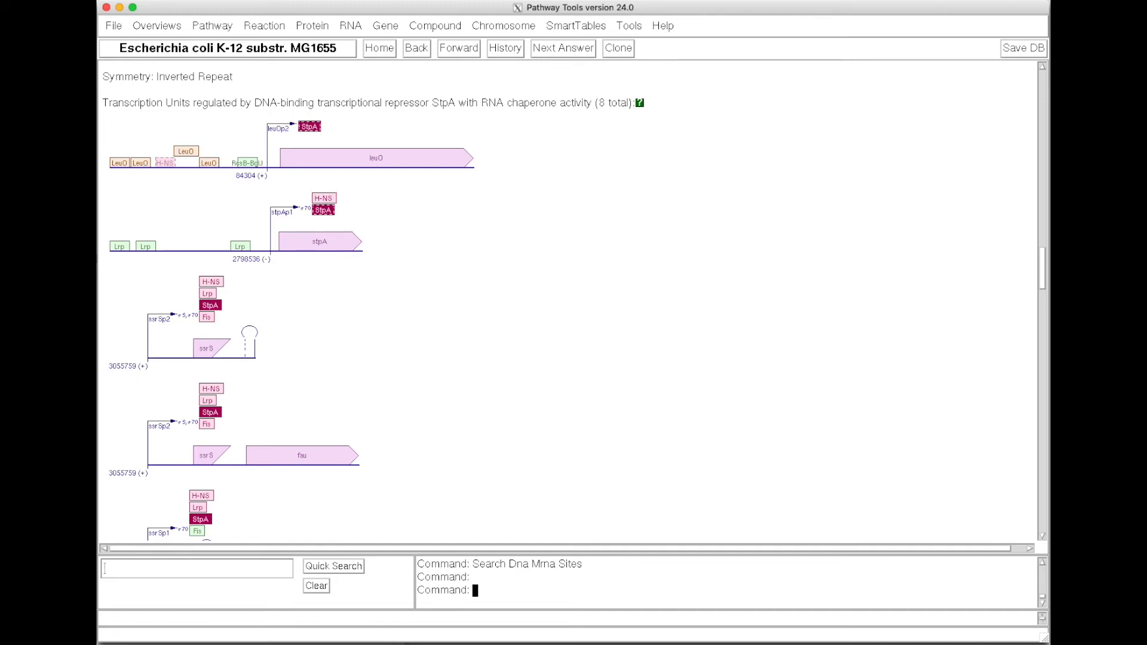
left_click_drag(1043, 265, 1046, 340)
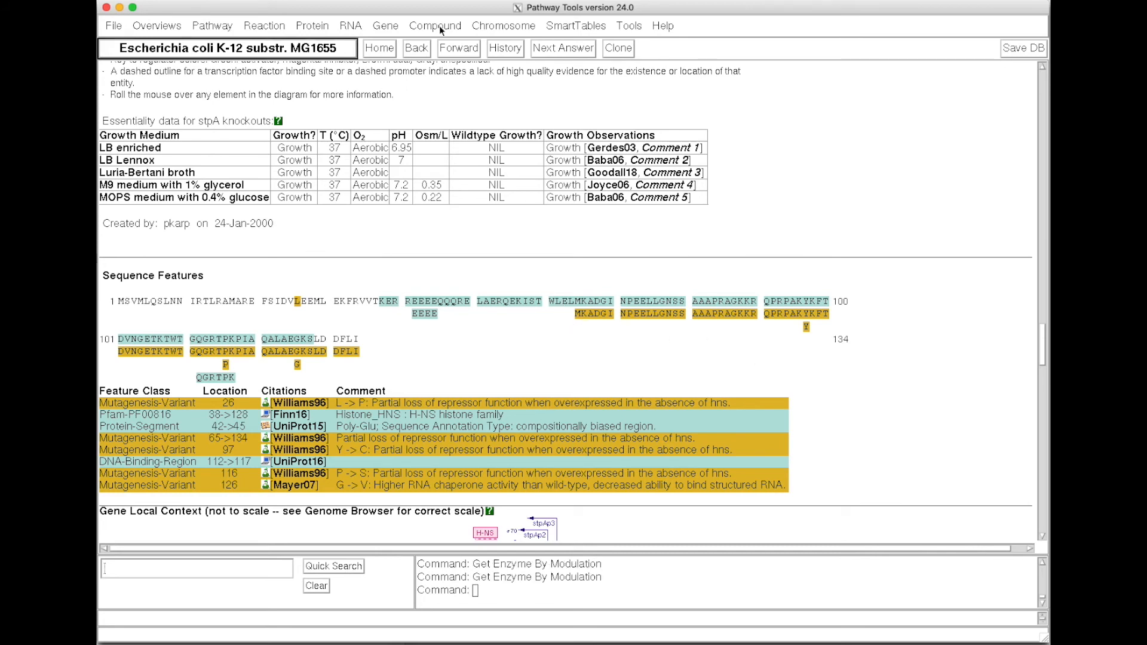
left_click(307, 27)
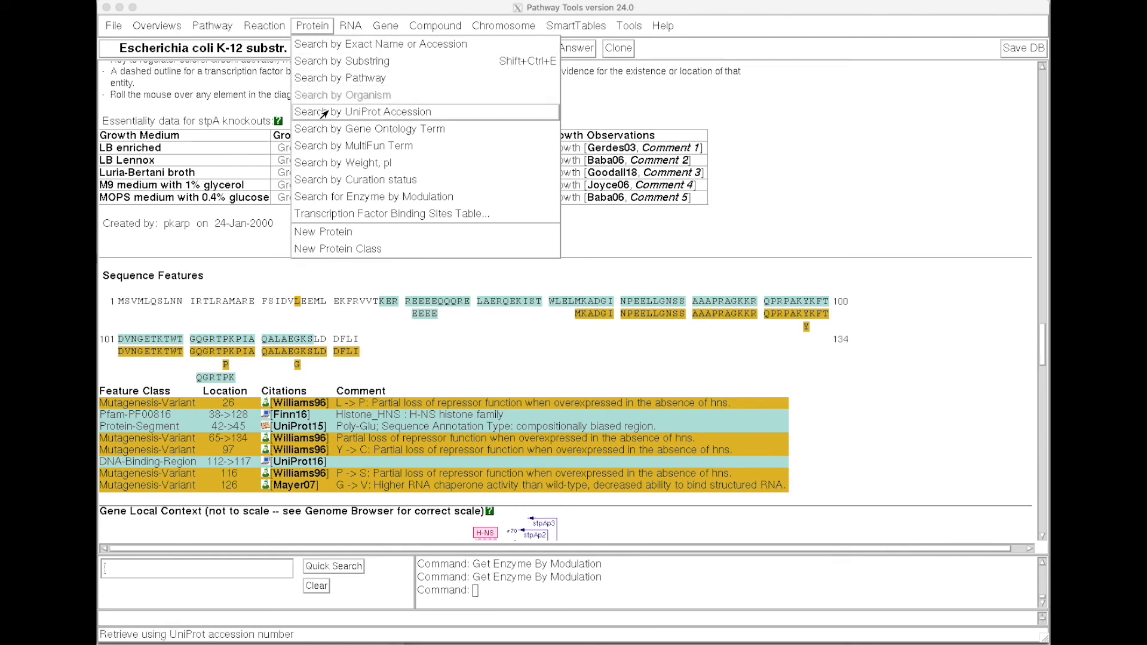
left_click(334, 168)
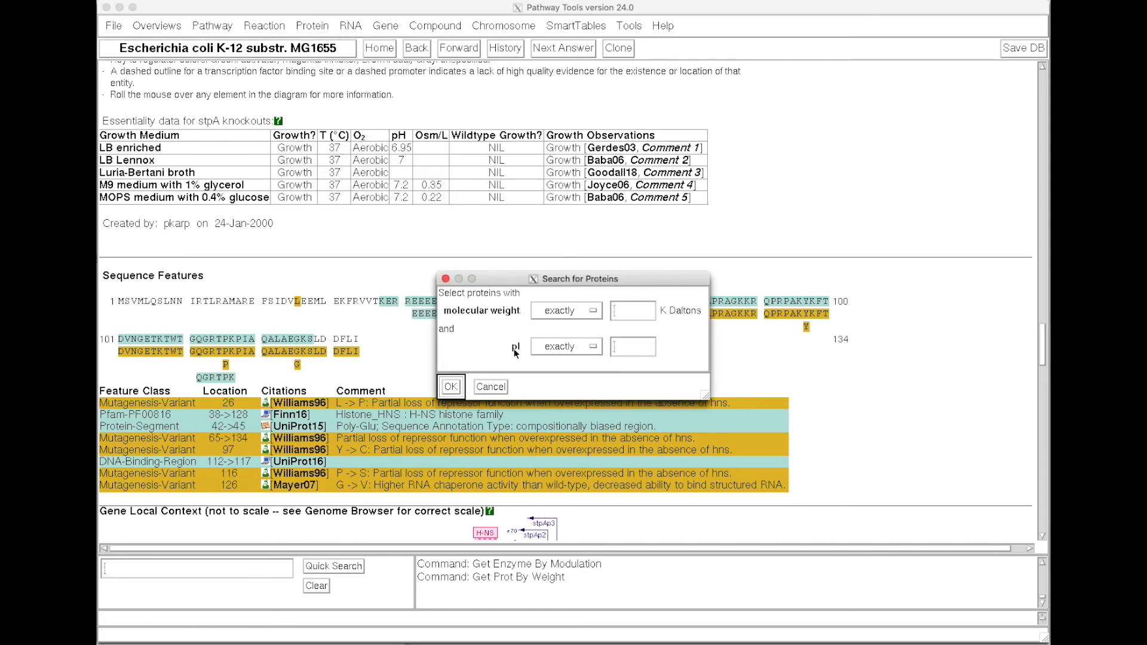
left_click(483, 386)
Search for enzymes with L-lysine as inhibitor or activator and display all the matching enzymes
left_click(313, 25)
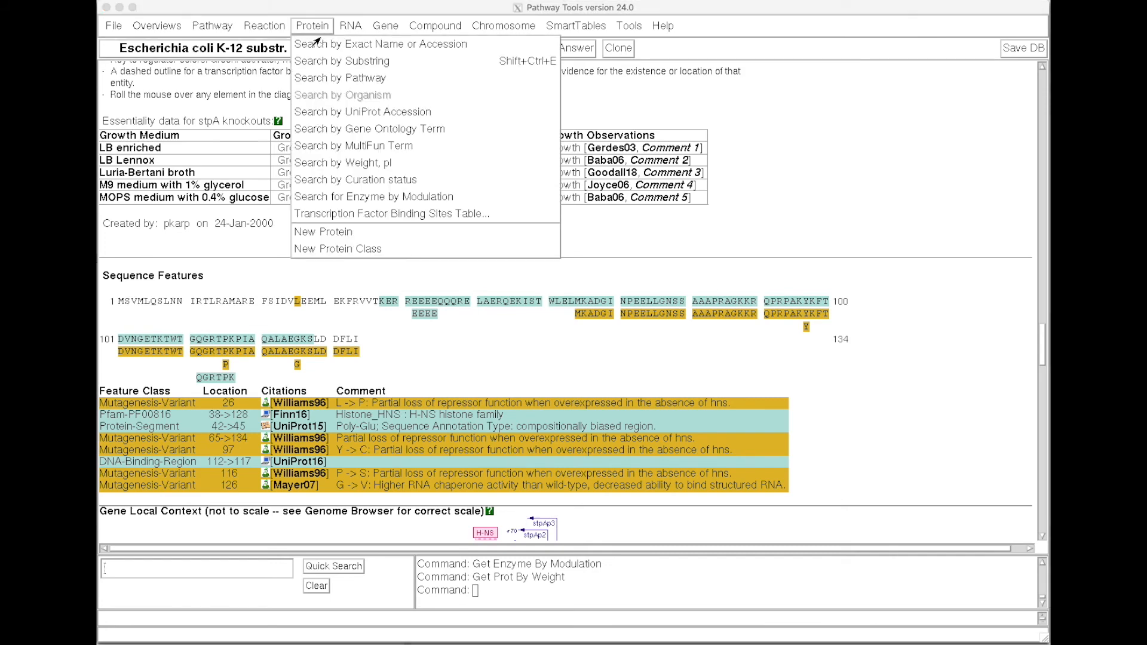
left_click(331, 199)
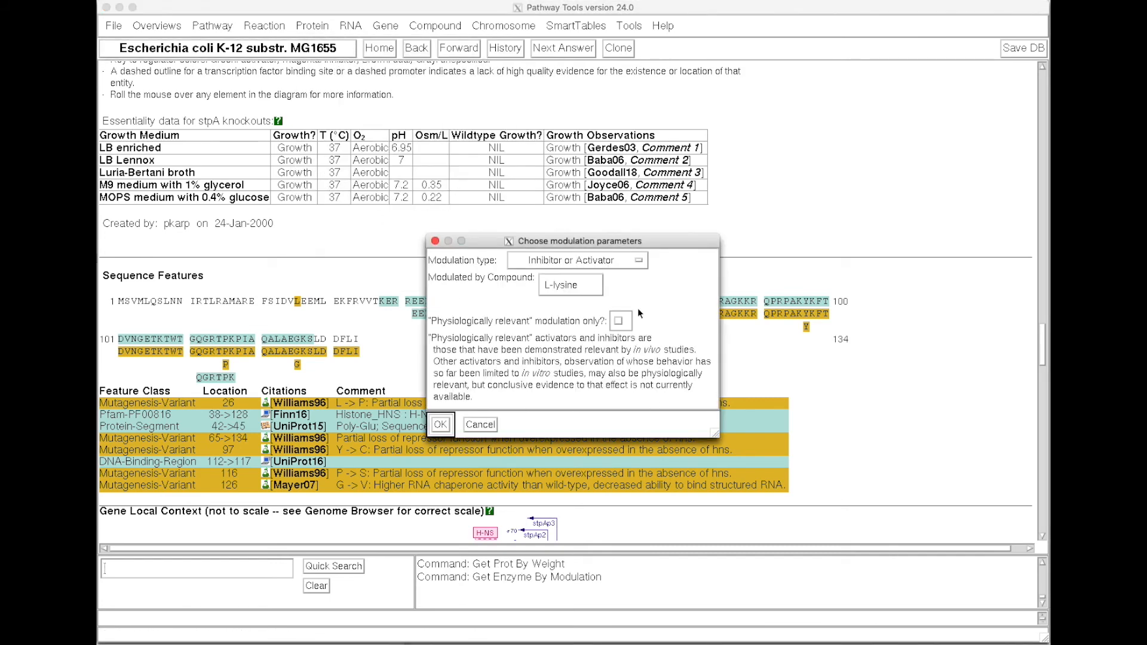
left_click(629, 261)
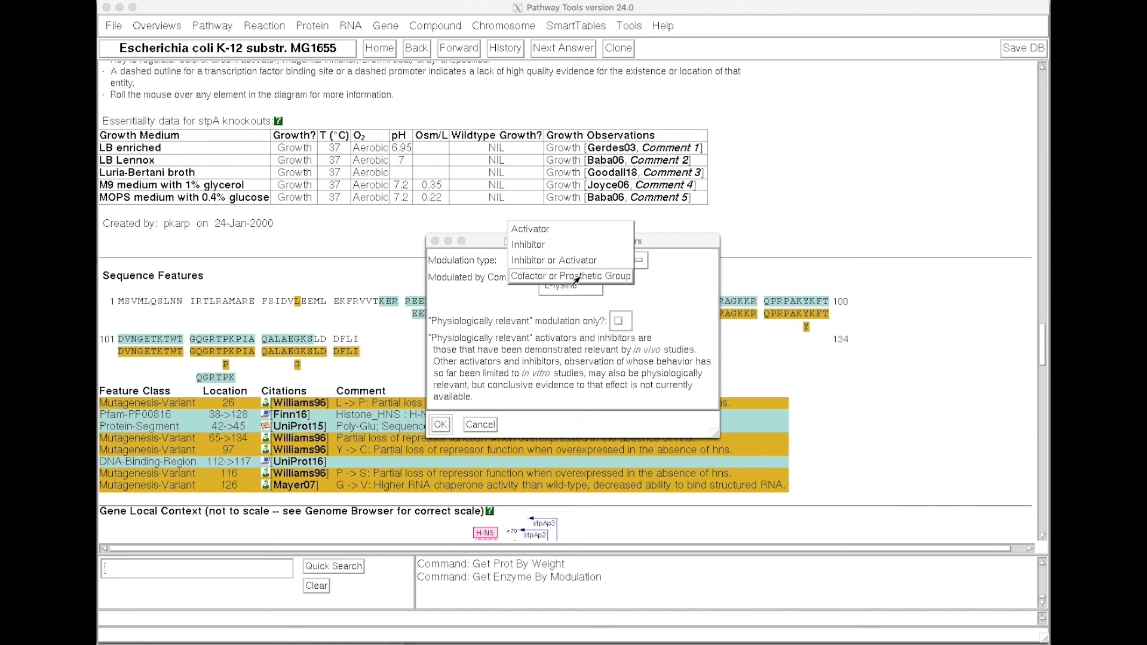
left_click(635, 298)
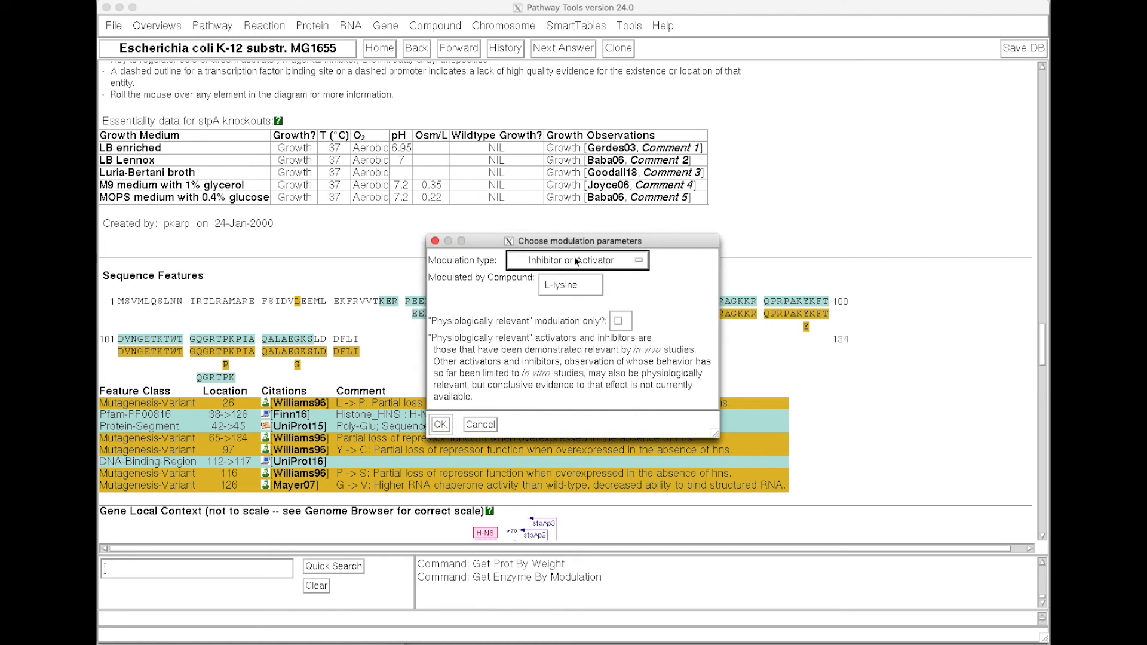
left_click(559, 285)
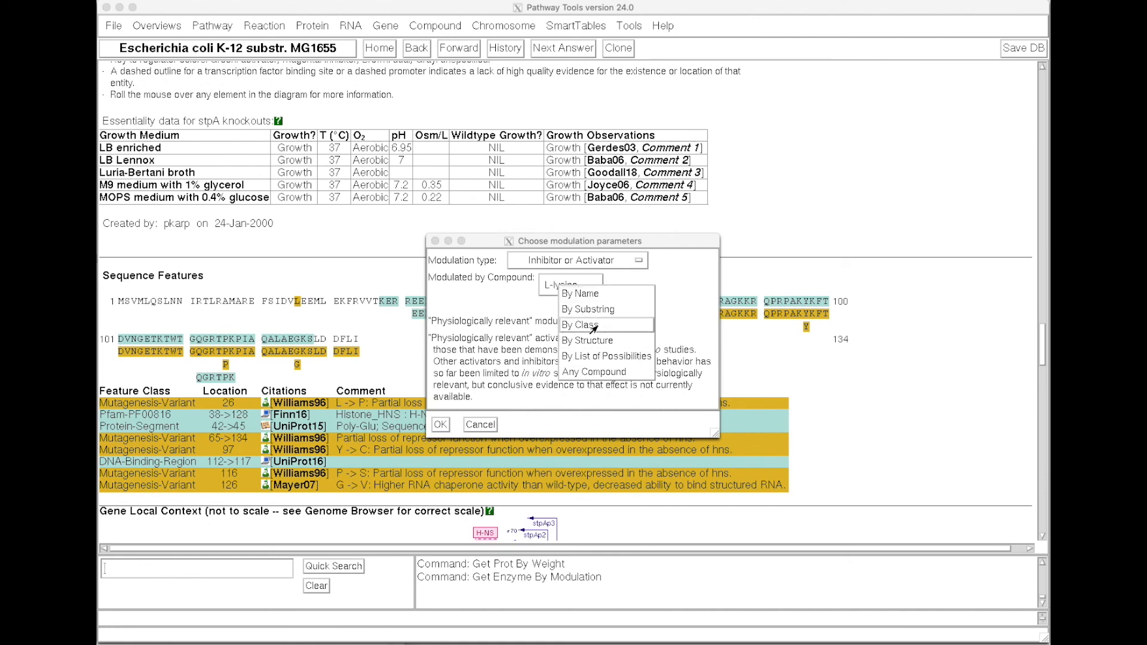
left_click(673, 300)
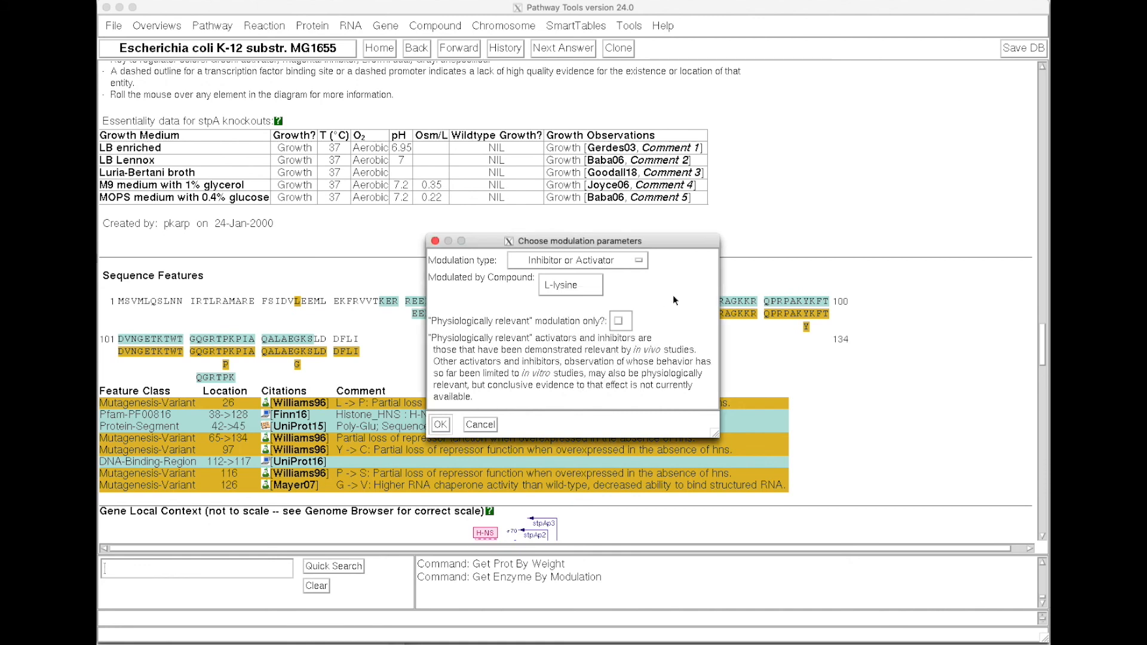
left_click(441, 425)
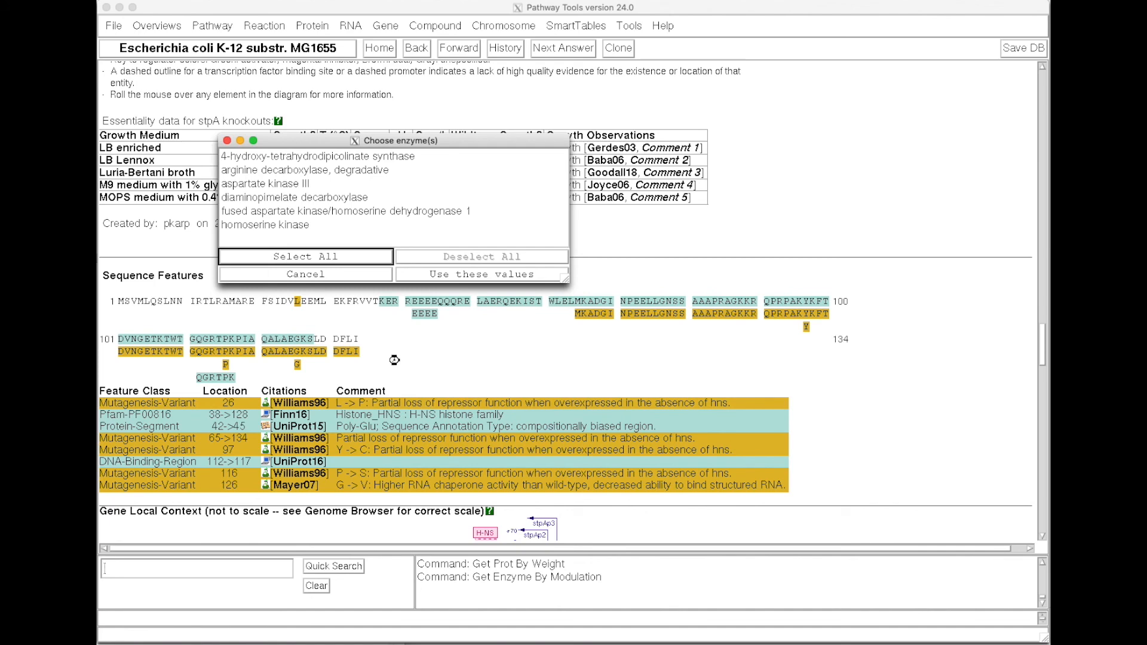
left_click(302, 256)
left_click(481, 274)
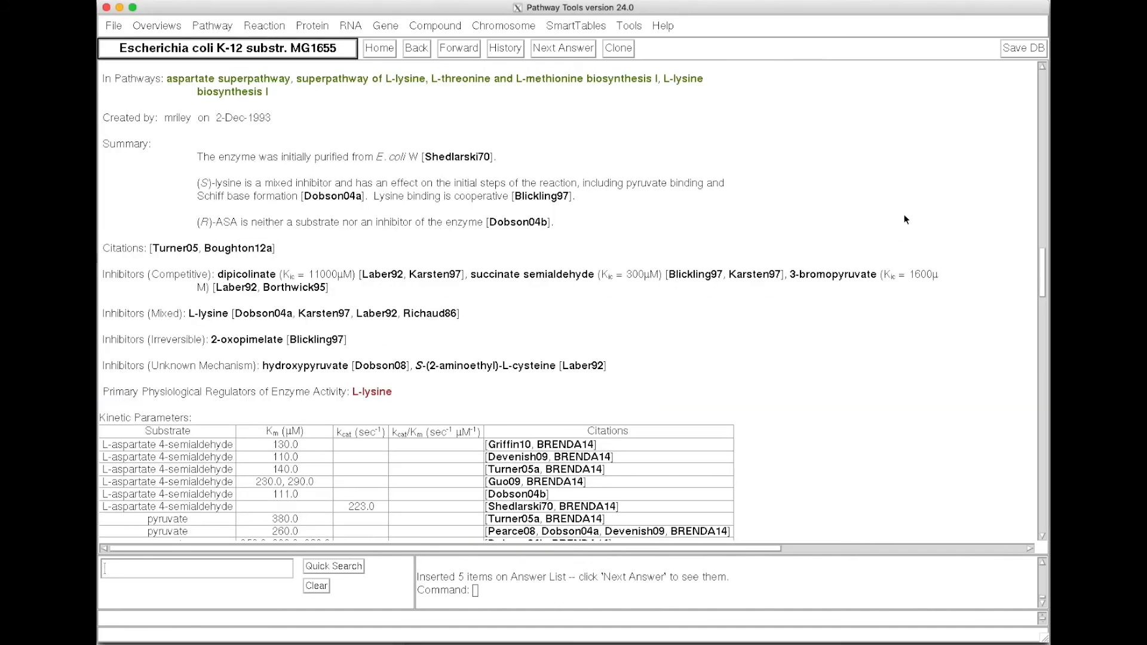